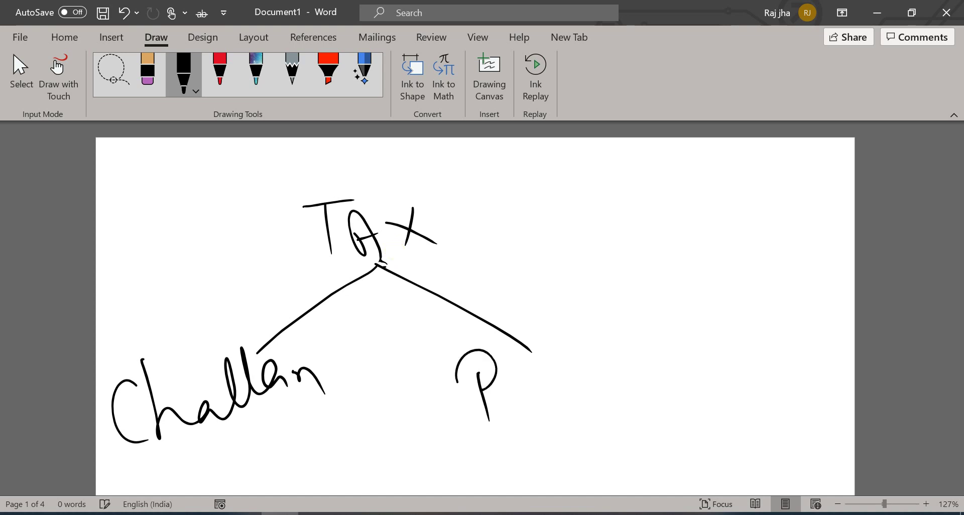
Step: Handwrite 'Return' in black under the right branch of the Tax diagram
{"action": "mouse_move", "coordinate": [540, 369]}
{"action": "left_mouse_down"}
{"action": "mouse_move", "coordinate": [552, 416]}
{"action": "mouse_move", "coordinate": [614, 391]}
{"action": "left_mouse_up"}
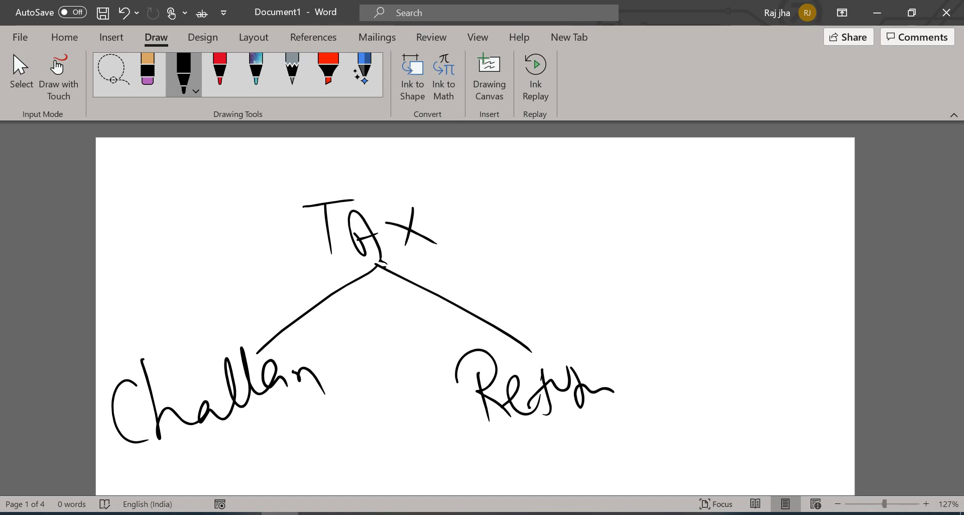
Step: Switch to the red pen and write 'Amount' above Challan with a connecting line
{"action": "left_click", "coordinate": [220, 70]}
{"action": "left_click", "coordinate": [220, 70]}
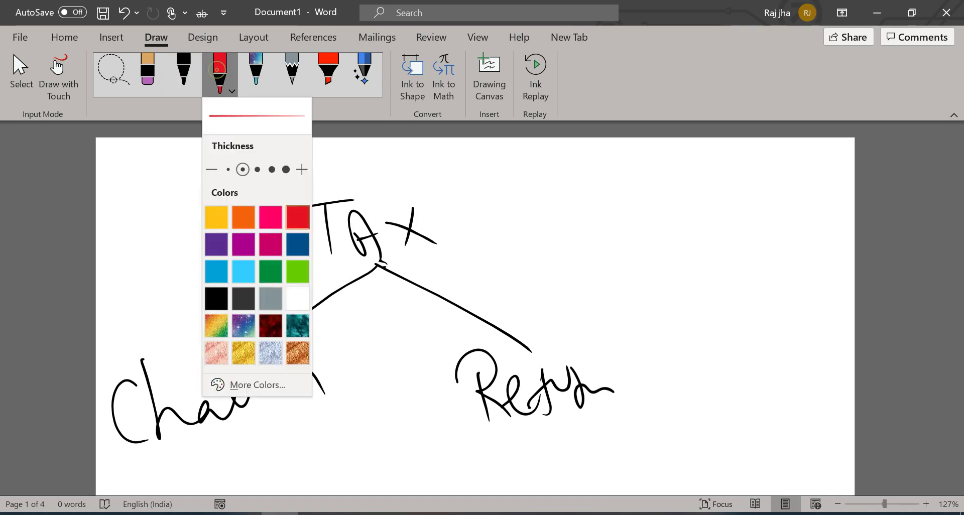
{"action": "left_click_drag", "start_coordinate": [166, 283], "coordinate": [175, 386]}
{"action": "mouse_move", "coordinate": [121, 224]}
{"action": "left_mouse_down"}
{"action": "mouse_move", "coordinate": [145, 267]}
{"action": "mouse_move", "coordinate": [172, 243]}
{"action": "mouse_move", "coordinate": [186, 198]}
{"action": "mouse_move", "coordinate": [215, 197]}
{"action": "mouse_move", "coordinate": [224, 177]}
{"action": "mouse_move", "coordinate": [282, 149]}
{"action": "left_mouse_up"}
{"action": "left_click_drag", "start_coordinate": [120, 301], "coordinate": [311, 164]}
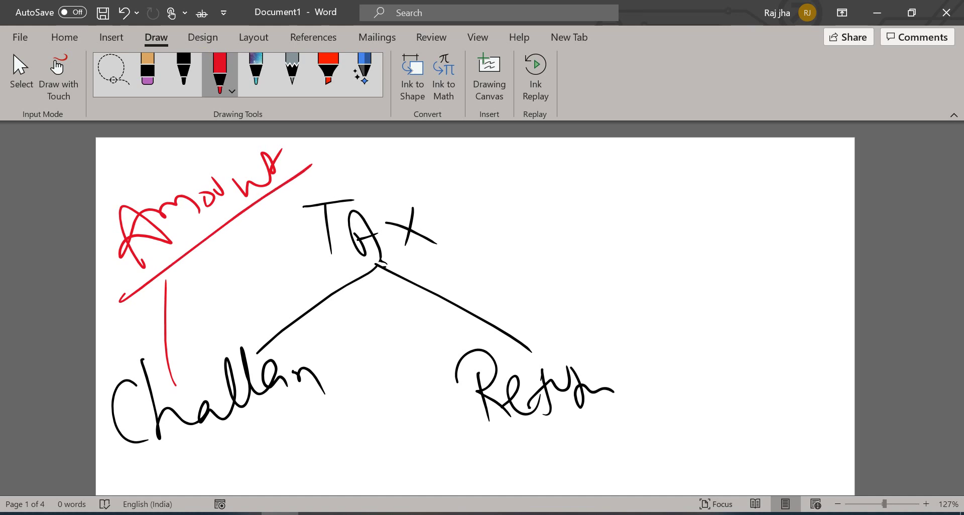
Step: Write 'Detailed Information' in red above Return, linked by a curve
{"action": "mouse_move", "coordinate": [465, 400]}
{"action": "left_mouse_down"}
{"action": "mouse_move", "coordinate": [452, 308]}
{"action": "mouse_move", "coordinate": [507, 245]}
{"action": "left_mouse_up"}
{"action": "mouse_move", "coordinate": [478, 198]}
{"action": "left_mouse_down"}
{"action": "mouse_move", "coordinate": [502, 228]}
{"action": "mouse_move", "coordinate": [536, 180]}
{"action": "mouse_move", "coordinate": [555, 227]}
{"action": "left_mouse_up"}
{"action": "left_click_drag", "start_coordinate": [551, 198], "coordinate": [587, 183]}
{"action": "left_click_drag", "start_coordinate": [515, 207], "coordinate": [537, 199]}
{"action": "left_click_drag", "start_coordinate": [588, 160], "coordinate": [610, 197]}
{"action": "mouse_move", "coordinate": [611, 192]}
{"action": "left_mouse_down"}
{"action": "mouse_move", "coordinate": [633, 171]}
{"action": "mouse_move", "coordinate": [664, 197]}
{"action": "left_mouse_up"}
{"action": "left_click_drag", "start_coordinate": [494, 277], "coordinate": [539, 267]}
{"action": "left_click_drag", "start_coordinate": [524, 269], "coordinate": [511, 308]}
{"action": "mouse_move", "coordinate": [544, 293]}
{"action": "left_mouse_down"}
{"action": "mouse_move", "coordinate": [571, 282]}
{"action": "mouse_move", "coordinate": [580, 294]}
{"action": "left_mouse_up"}
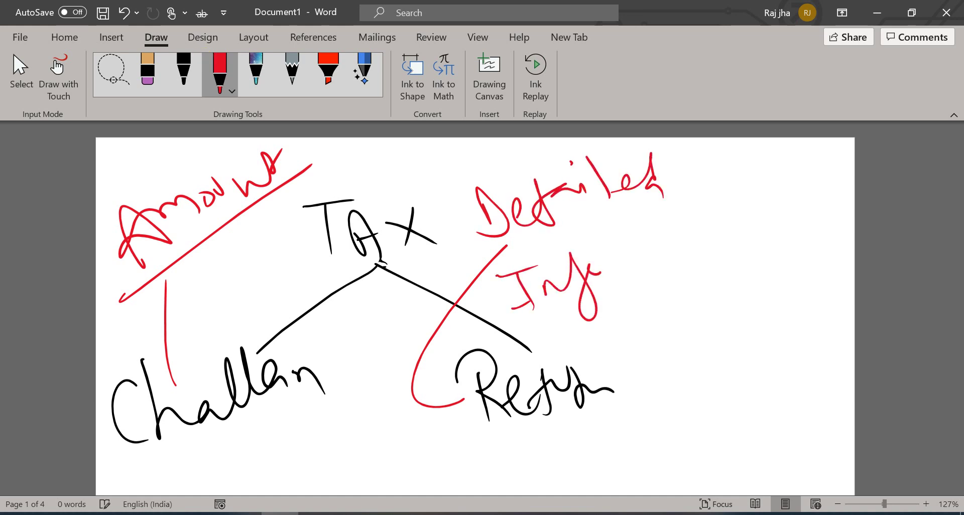
{"action": "left_click_drag", "start_coordinate": [600, 261], "coordinate": [623, 242]}
{"action": "mouse_move", "coordinate": [608, 279]}
{"action": "left_mouse_down"}
{"action": "mouse_move", "coordinate": [634, 254]}
{"action": "mouse_move", "coordinate": [657, 251]}
{"action": "mouse_move", "coordinate": [675, 272]}
{"action": "mouse_move", "coordinate": [682, 254]}
{"action": "mouse_move", "coordinate": [711, 241]}
{"action": "left_mouse_up"}
{"action": "left_click_drag", "start_coordinate": [512, 312], "coordinate": [561, 301]}
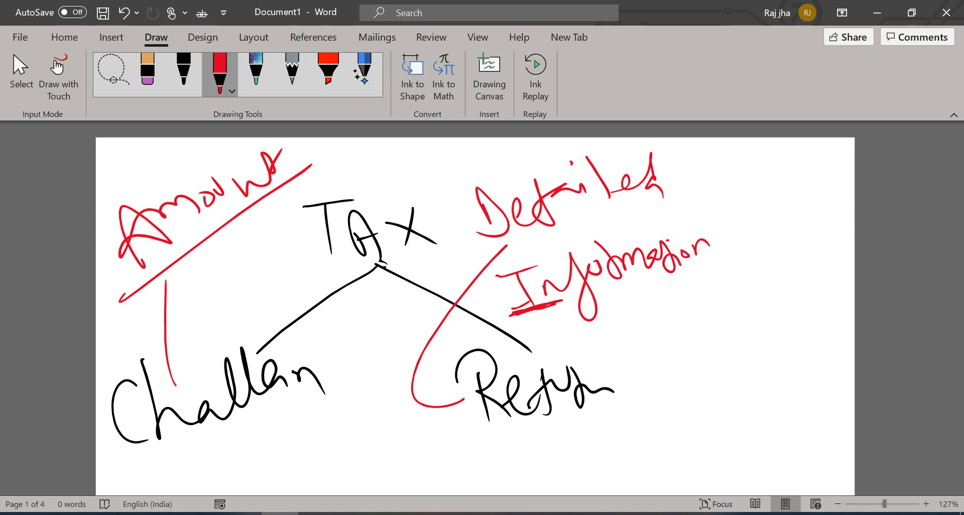
Step: Write 'TDS' above Tax, curving links to Challan and Detailed Information
{"action": "mouse_move", "coordinate": [330, 157]}
{"action": "left_mouse_down"}
{"action": "mouse_move", "coordinate": [362, 180]}
{"action": "mouse_move", "coordinate": [395, 178]}
{"action": "mouse_move", "coordinate": [433, 153]}
{"action": "mouse_move", "coordinate": [437, 188]}
{"action": "left_mouse_up"}
{"action": "mouse_move", "coordinate": [347, 178]}
{"action": "left_mouse_down"}
{"action": "mouse_move", "coordinate": [262, 246]}
{"action": "mouse_move", "coordinate": [213, 357]}
{"action": "left_mouse_up"}
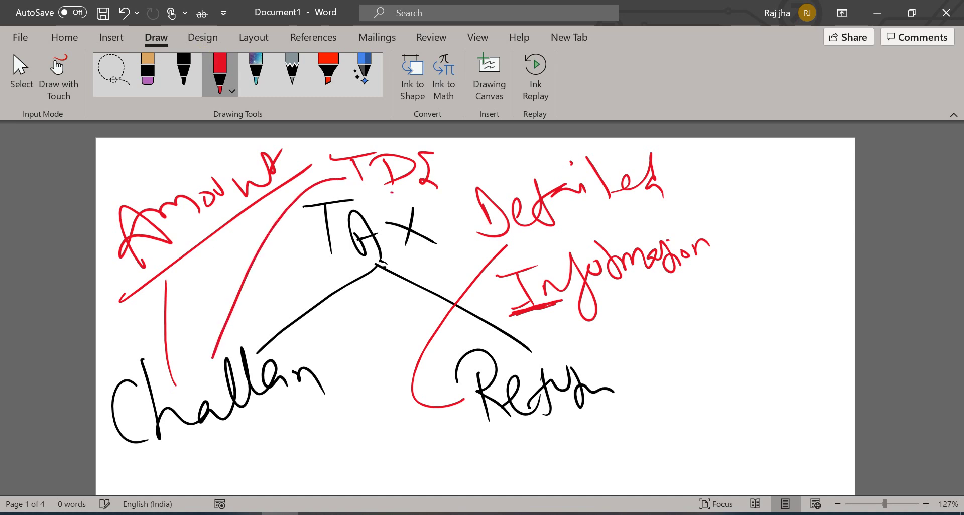
{"action": "mouse_move", "coordinate": [392, 192]}
{"action": "left_mouse_down"}
{"action": "mouse_move", "coordinate": [489, 332]}
{"action": "mouse_move", "coordinate": [503, 326]}
{"action": "left_mouse_up"}
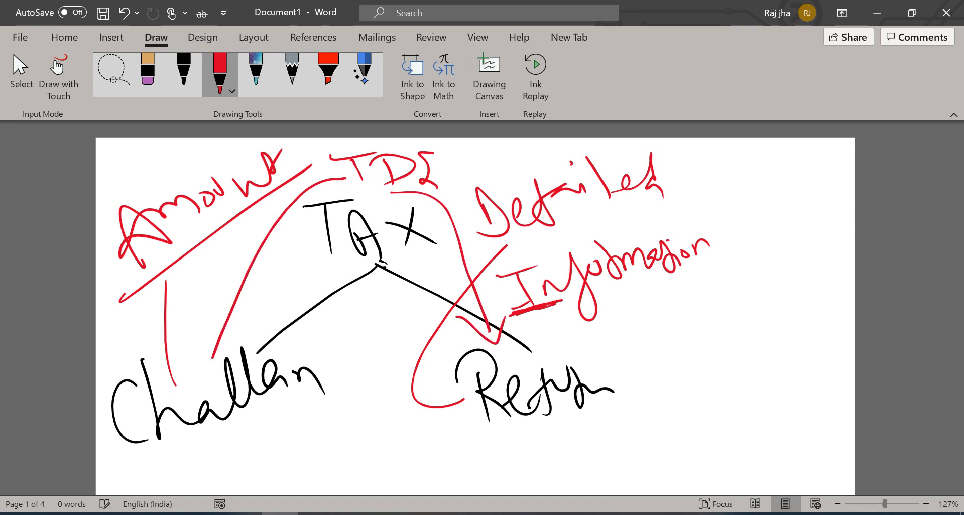
{"action": "scroll", "coordinate": [467, 356], "scroll_direction": "down", "scroll_amount": 5}
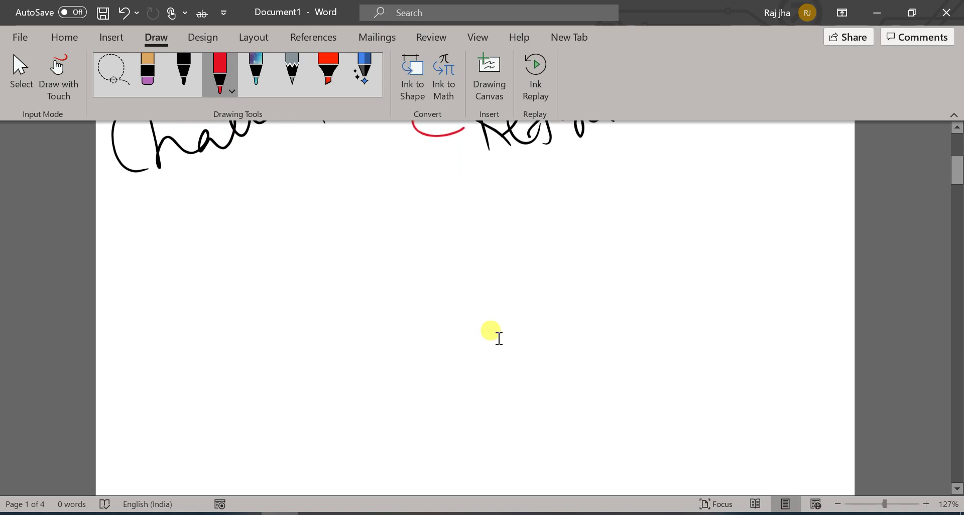
Step: Write 'TDS' in red below the diagram
{"action": "left_click_drag", "start_coordinate": [322, 195], "coordinate": [368, 193]}
{"action": "left_click_drag", "start_coordinate": [343, 196], "coordinate": [353, 237]}
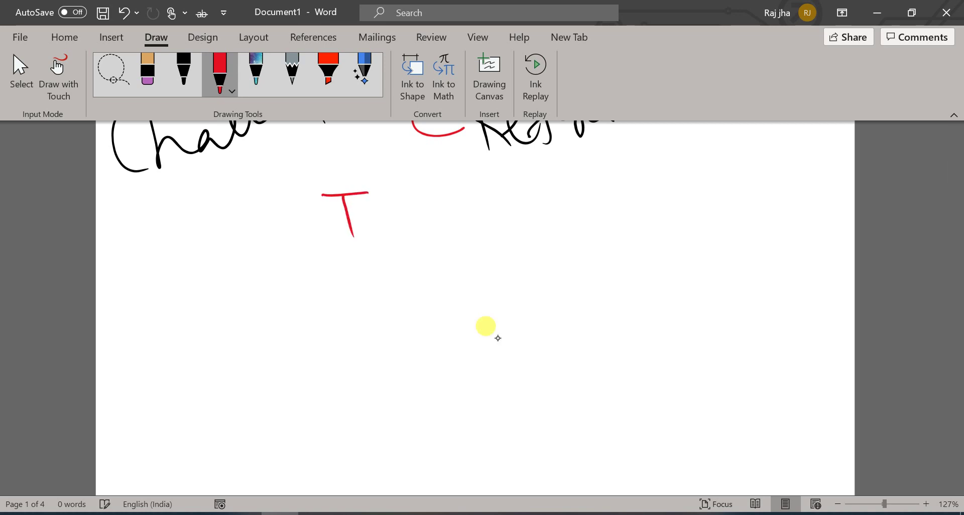
{"action": "left_click_drag", "start_coordinate": [408, 199], "coordinate": [409, 249]}
{"action": "mouse_move", "coordinate": [380, 212]}
{"action": "left_mouse_down"}
{"action": "mouse_move", "coordinate": [411, 199]}
{"action": "mouse_move", "coordinate": [397, 254]}
{"action": "left_mouse_up"}
{"action": "mouse_move", "coordinate": [477, 184]}
{"action": "left_mouse_down"}
{"action": "mouse_move", "coordinate": [467, 187]}
{"action": "mouse_move", "coordinate": [491, 232]}
{"action": "left_mouse_up"}
{"action": "left_click_drag", "start_coordinate": [377, 242], "coordinate": [386, 294]}
Step: Write 'Challan' under TDS with a downward arrow beneath it
{"action": "left_click_drag", "start_coordinate": [330, 325], "coordinate": [334, 374]}
{"action": "mouse_move", "coordinate": [340, 296]}
{"action": "left_mouse_down"}
{"action": "mouse_move", "coordinate": [380, 366]}
{"action": "mouse_move", "coordinate": [480, 329]}
{"action": "mouse_move", "coordinate": [493, 344]}
{"action": "left_mouse_up"}
{"action": "left_click_drag", "start_coordinate": [513, 314], "coordinate": [540, 339]}
{"action": "left_click_drag", "start_coordinate": [405, 364], "coordinate": [409, 442]}
{"action": "left_click_drag", "start_coordinate": [381, 418], "coordinate": [407, 452]}
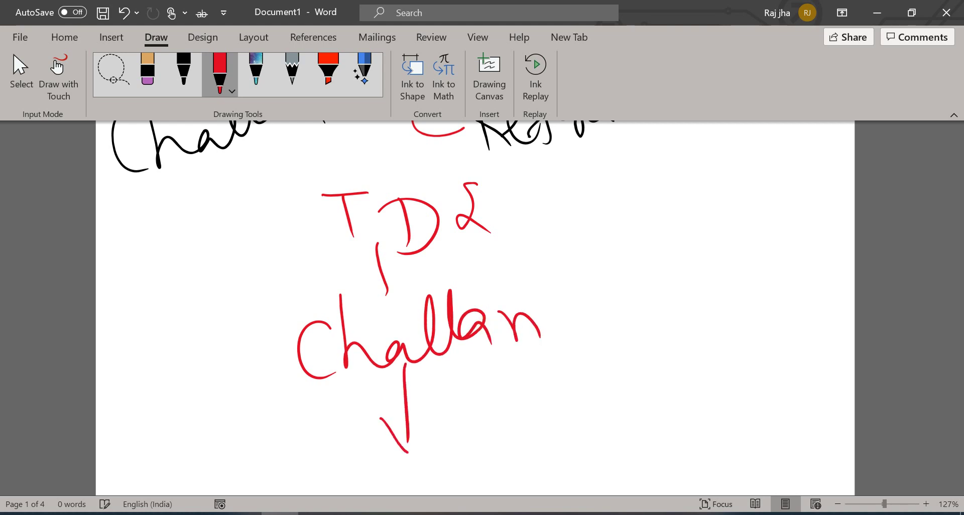
{"action": "left_click_drag", "start_coordinate": [427, 411], "coordinate": [408, 453]}
{"action": "scroll", "coordinate": [557, 311], "scroll_direction": "down", "scroll_amount": 2}
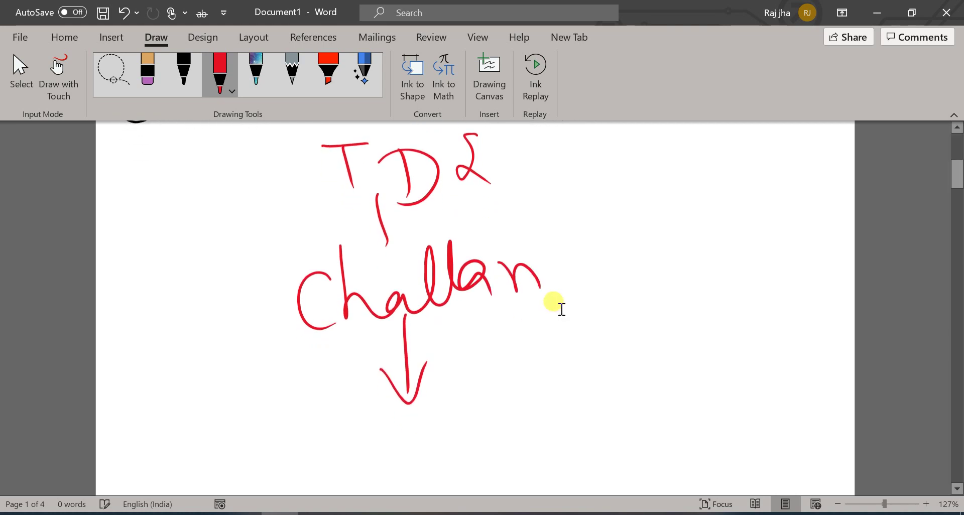
Step: Write 'Monthly' below the arrow
{"action": "mouse_move", "coordinate": [314, 463]}
{"action": "left_mouse_down"}
{"action": "mouse_move", "coordinate": [333, 426]}
{"action": "mouse_move", "coordinate": [359, 455]}
{"action": "mouse_move", "coordinate": [372, 432]}
{"action": "left_mouse_up"}
{"action": "left_click_drag", "start_coordinate": [386, 456], "coordinate": [402, 456]}
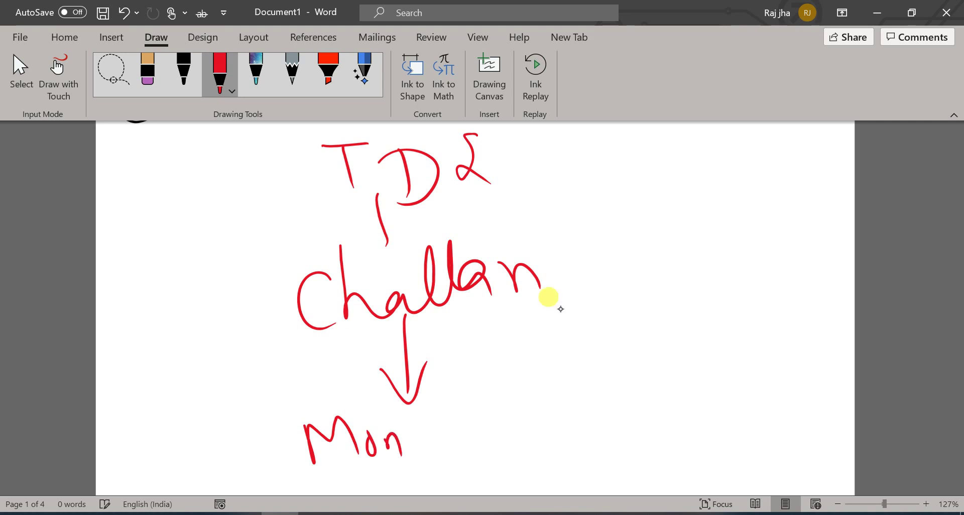
{"action": "left_click_drag", "start_coordinate": [421, 420], "coordinate": [430, 454]}
{"action": "left_click_drag", "start_coordinate": [412, 444], "coordinate": [452, 428]}
{"action": "left_click_drag", "start_coordinate": [435, 397], "coordinate": [458, 463]}
{"action": "left_click_drag", "start_coordinate": [467, 407], "coordinate": [473, 465]}
{"action": "mouse_move", "coordinate": [477, 420]}
{"action": "left_mouse_down"}
{"action": "mouse_move", "coordinate": [494, 436]}
{"action": "mouse_move", "coordinate": [499, 472]}
{"action": "left_mouse_up"}
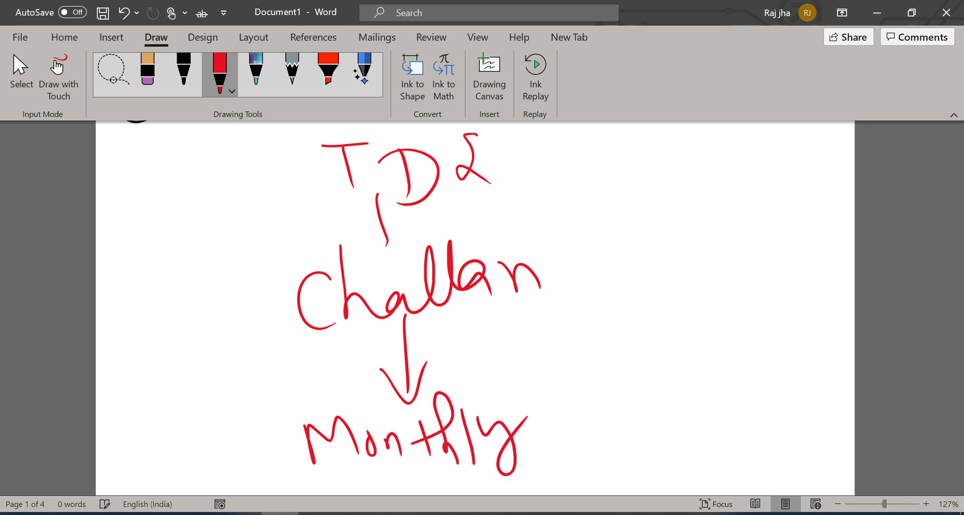
Step: Write a circled '281' left of Challan with a pointer line to it
{"action": "left_click_drag", "start_coordinate": [204, 267], "coordinate": [292, 314]}
{"action": "mouse_move", "coordinate": [115, 278]}
{"action": "left_mouse_down"}
{"action": "mouse_move", "coordinate": [131, 306]}
{"action": "mouse_move", "coordinate": [165, 302]}
{"action": "left_mouse_up"}
{"action": "mouse_move", "coordinate": [168, 264]}
{"action": "left_mouse_down"}
{"action": "mouse_move", "coordinate": [162, 278]}
{"action": "mouse_move", "coordinate": [176, 266]}
{"action": "mouse_move", "coordinate": [209, 294]}
{"action": "left_mouse_up"}
{"action": "mouse_move", "coordinate": [206, 203]}
{"action": "left_mouse_down"}
{"action": "mouse_move", "coordinate": [107, 304]}
{"action": "mouse_move", "coordinate": [177, 202]}
{"action": "left_mouse_up"}
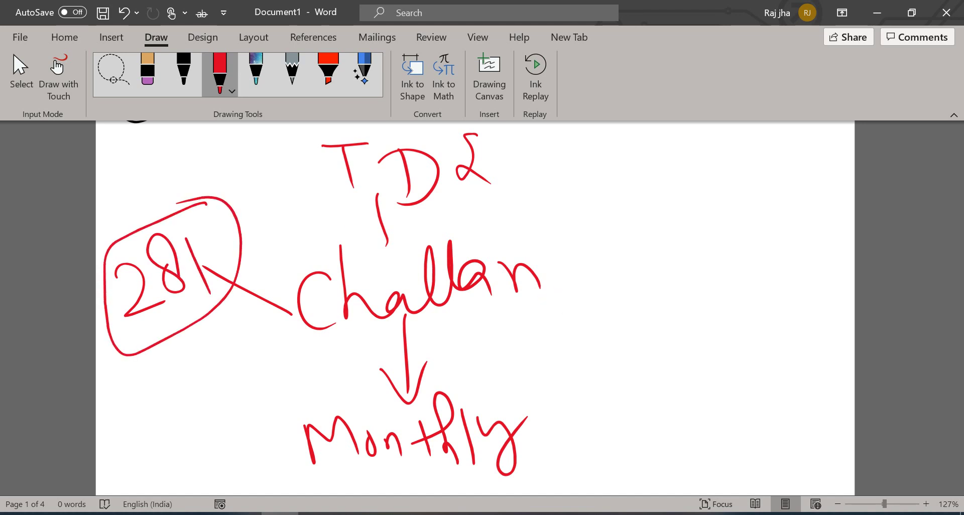
Step: Add 'offline' and underlined 'online' labels with a line toward Challan
{"action": "mouse_move", "coordinate": [489, 248]}
{"action": "left_mouse_down"}
{"action": "mouse_move", "coordinate": [553, 206]}
{"action": "mouse_move", "coordinate": [610, 223]}
{"action": "mouse_move", "coordinate": [627, 185]}
{"action": "mouse_move", "coordinate": [653, 181]}
{"action": "mouse_move", "coordinate": [656, 171]}
{"action": "mouse_move", "coordinate": [560, 301]}
{"action": "left_mouse_up"}
{"action": "mouse_move", "coordinate": [573, 312]}
{"action": "left_mouse_down"}
{"action": "mouse_move", "coordinate": [582, 299]}
{"action": "mouse_move", "coordinate": [591, 308]}
{"action": "left_mouse_up"}
{"action": "mouse_move", "coordinate": [593, 304]}
{"action": "left_mouse_down"}
{"action": "mouse_move", "coordinate": [609, 311]}
{"action": "mouse_move", "coordinate": [668, 290]}
{"action": "left_mouse_up"}
{"action": "mouse_move", "coordinate": [566, 338]}
{"action": "left_mouse_down"}
{"action": "mouse_move", "coordinate": [661, 303]}
{"action": "mouse_move", "coordinate": [648, 320]}
{"action": "left_mouse_up"}
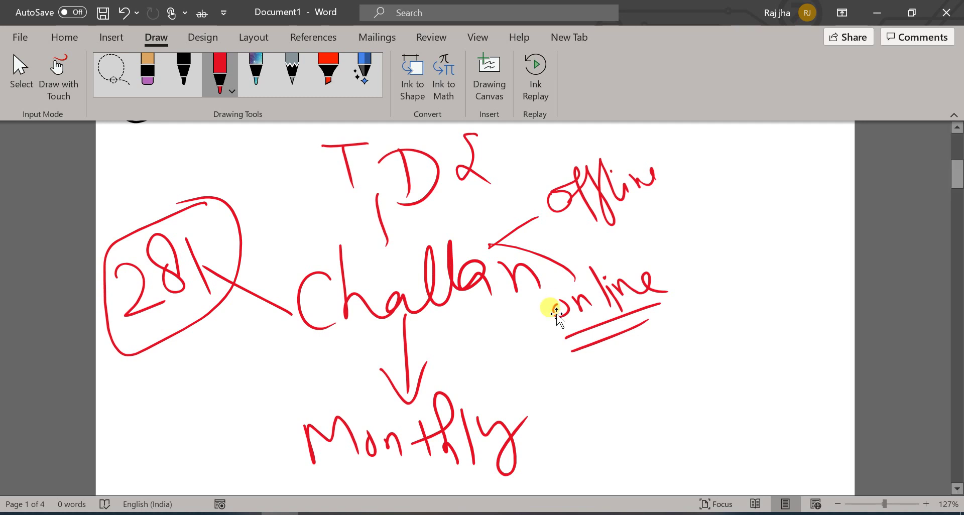
{"action": "scroll", "coordinate": [487, 332], "scroll_direction": "down", "scroll_amount": 5}
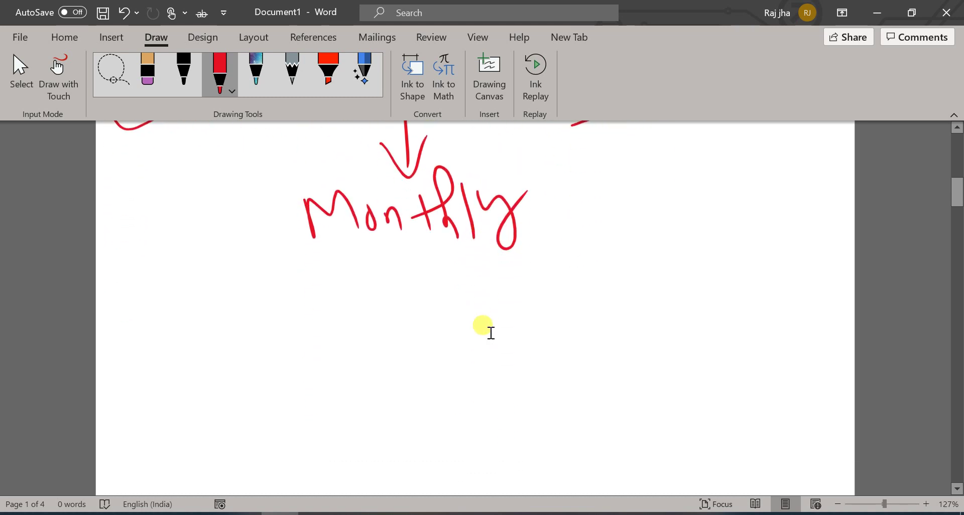
Step: Write 'April — 7 May' in red below Monthly
{"action": "mouse_move", "coordinate": [184, 321]}
{"action": "left_mouse_down"}
{"action": "mouse_move", "coordinate": [196, 269]}
{"action": "mouse_move", "coordinate": [221, 332]}
{"action": "left_mouse_up"}
{"action": "mouse_move", "coordinate": [182, 303]}
{"action": "left_mouse_down"}
{"action": "mouse_move", "coordinate": [211, 299]}
{"action": "mouse_move", "coordinate": [247, 336]}
{"action": "left_mouse_up"}
{"action": "mouse_move", "coordinate": [229, 298]}
{"action": "left_mouse_down"}
{"action": "mouse_move", "coordinate": [251, 296]}
{"action": "mouse_move", "coordinate": [251, 321]}
{"action": "left_mouse_up"}
{"action": "left_click_drag", "start_coordinate": [300, 299], "coordinate": [305, 333]}
{"action": "left_click_drag", "start_coordinate": [290, 285], "coordinate": [333, 322]}
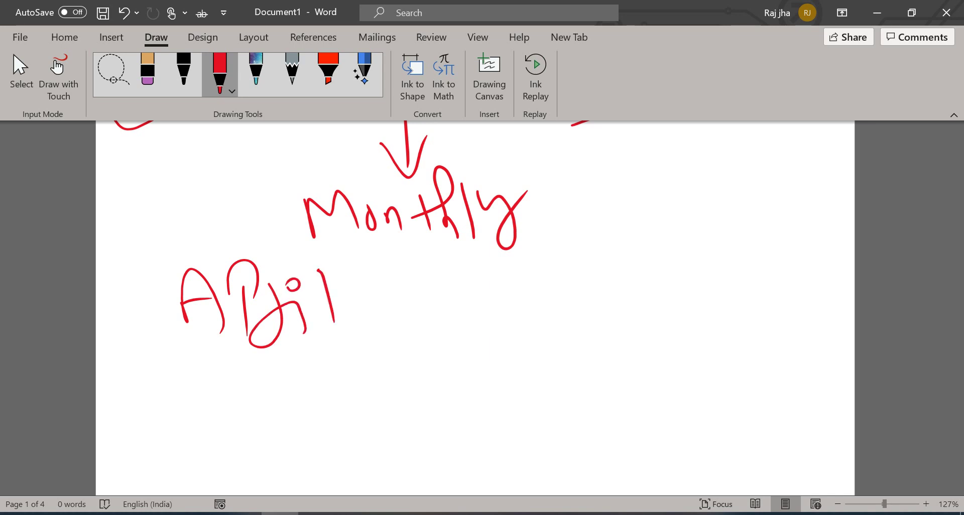
{"action": "mouse_move", "coordinate": [399, 245]}
{"action": "left_mouse_down"}
{"action": "mouse_move", "coordinate": [411, 266]}
{"action": "mouse_move", "coordinate": [421, 256]}
{"action": "left_mouse_up"}
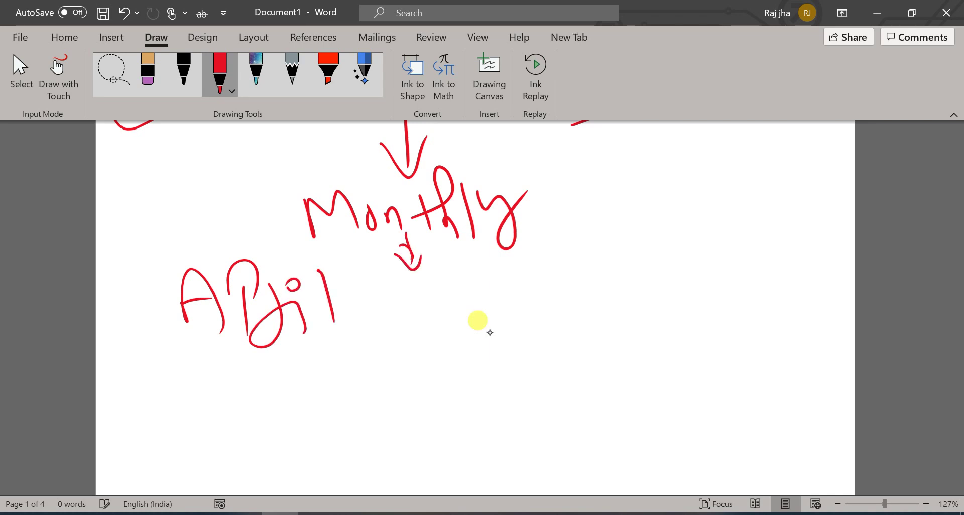
{"action": "left_click_drag", "start_coordinate": [355, 304], "coordinate": [436, 297]}
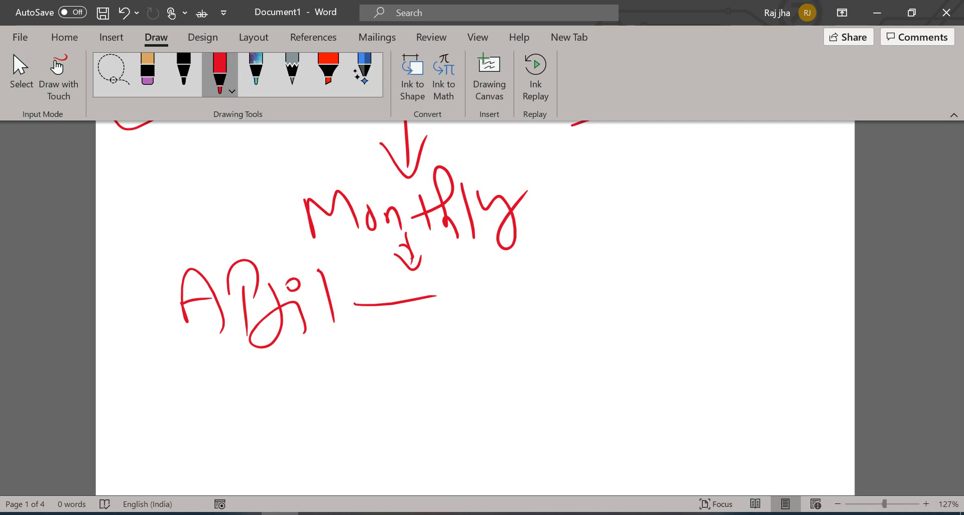
{"action": "left_click_drag", "start_coordinate": [499, 289], "coordinate": [498, 337]}
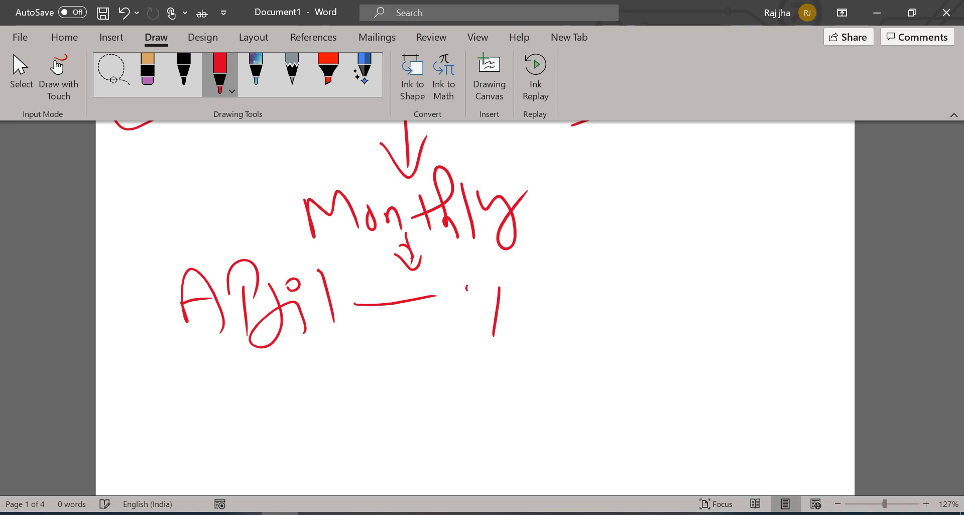
{"action": "left_click_drag", "start_coordinate": [466, 283], "coordinate": [498, 287]}
{"action": "mouse_move", "coordinate": [484, 304]}
{"action": "left_mouse_down"}
{"action": "mouse_move", "coordinate": [546, 290]}
{"action": "mouse_move", "coordinate": [556, 307]}
{"action": "left_mouse_up"}
{"action": "mouse_move", "coordinate": [561, 273]}
{"action": "left_mouse_down"}
{"action": "mouse_move", "coordinate": [566, 315]}
{"action": "mouse_move", "coordinate": [599, 284]}
{"action": "mouse_move", "coordinate": [610, 290]}
{"action": "left_mouse_up"}
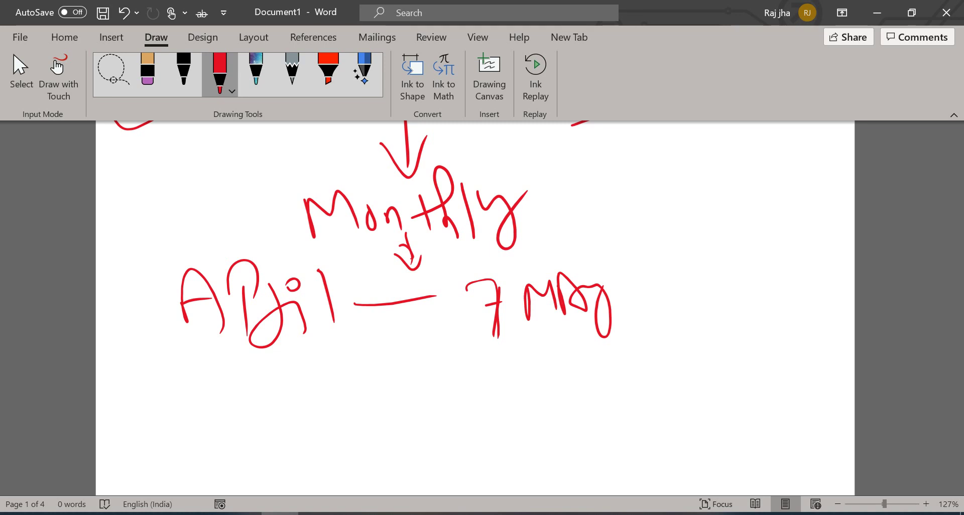
Step: Write 'May — 7 June' on the next line
{"action": "mouse_move", "coordinate": [177, 420]}
{"action": "left_mouse_down"}
{"action": "mouse_move", "coordinate": [191, 387]}
{"action": "mouse_move", "coordinate": [221, 417]}
{"action": "mouse_move", "coordinate": [315, 374]}
{"action": "mouse_move", "coordinate": [466, 401]}
{"action": "mouse_move", "coordinate": [467, 427]}
{"action": "left_mouse_up"}
{"action": "mouse_move", "coordinate": [451, 397]}
{"action": "left_mouse_down"}
{"action": "mouse_move", "coordinate": [476, 380]}
{"action": "mouse_move", "coordinate": [508, 440]}
{"action": "left_mouse_up"}
{"action": "left_click", "coordinate": [508, 367]}
{"action": "mouse_move", "coordinate": [538, 379]}
{"action": "left_mouse_down"}
{"action": "mouse_move", "coordinate": [557, 402]}
{"action": "mouse_move", "coordinate": [631, 396]}
{"action": "left_mouse_up"}
{"action": "scroll", "coordinate": [549, 334], "scroll_direction": "down", "scroll_amount": 5}
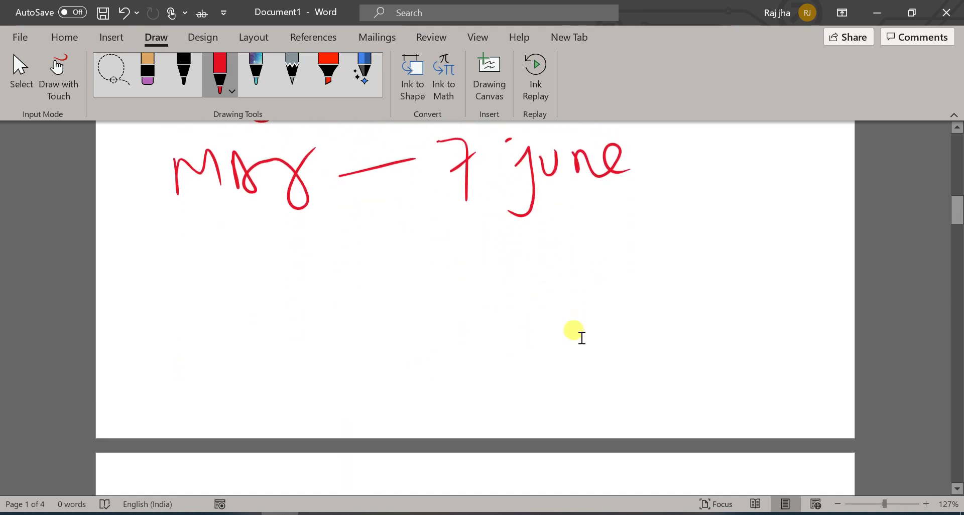
Step: Write 'July — 7 Aug' in red on a new line
{"action": "left_click_drag", "start_coordinate": [168, 268], "coordinate": [166, 312]}
{"action": "mouse_move", "coordinate": [215, 271]}
{"action": "left_mouse_down"}
{"action": "mouse_move", "coordinate": [230, 249]}
{"action": "mouse_move", "coordinate": [247, 274]}
{"action": "left_mouse_up"}
{"action": "left_click_drag", "start_coordinate": [262, 259], "coordinate": [275, 282]}
{"action": "mouse_move", "coordinate": [340, 262]}
{"action": "left_mouse_down"}
{"action": "mouse_move", "coordinate": [432, 261]}
{"action": "mouse_move", "coordinate": [485, 292]}
{"action": "left_mouse_up"}
{"action": "left_click_drag", "start_coordinate": [466, 263], "coordinate": [503, 254]}
{"action": "mouse_move", "coordinate": [540, 240]}
{"action": "left_mouse_down"}
{"action": "mouse_move", "coordinate": [552, 272]}
{"action": "mouse_move", "coordinate": [523, 276]}
{"action": "mouse_move", "coordinate": [547, 296]}
{"action": "mouse_move", "coordinate": [575, 291]}
{"action": "left_mouse_up"}
{"action": "left_click", "coordinate": [518, 236]}
{"action": "left_click_drag", "start_coordinate": [570, 234], "coordinate": [588, 258]}
{"action": "left_click_drag", "start_coordinate": [600, 235], "coordinate": [609, 281]}
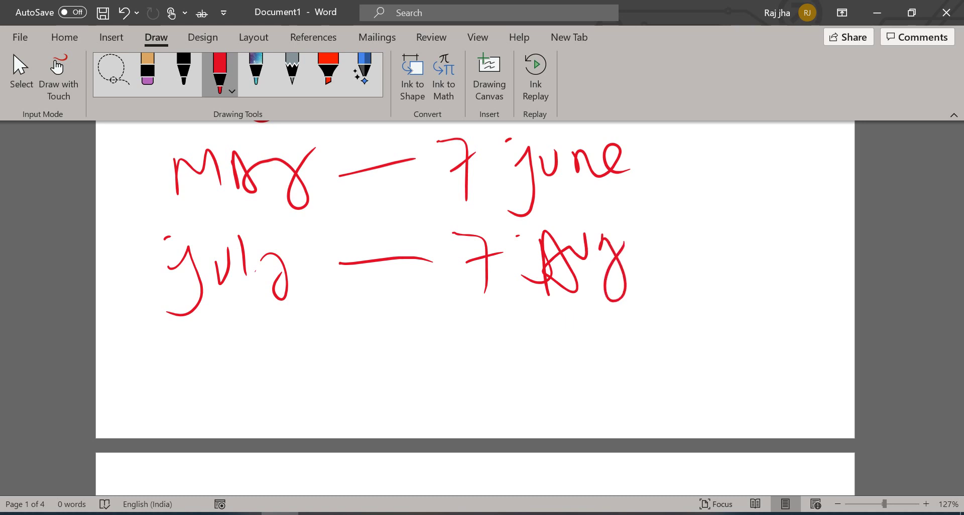
Step: Write 'Feb — 7 March' on the next line
{"action": "left_click_drag", "start_coordinate": [219, 320], "coordinate": [229, 381]}
{"action": "mouse_move", "coordinate": [224, 352]}
{"action": "left_mouse_down"}
{"action": "mouse_move", "coordinate": [251, 334]}
{"action": "mouse_move", "coordinate": [271, 358]}
{"action": "left_mouse_up"}
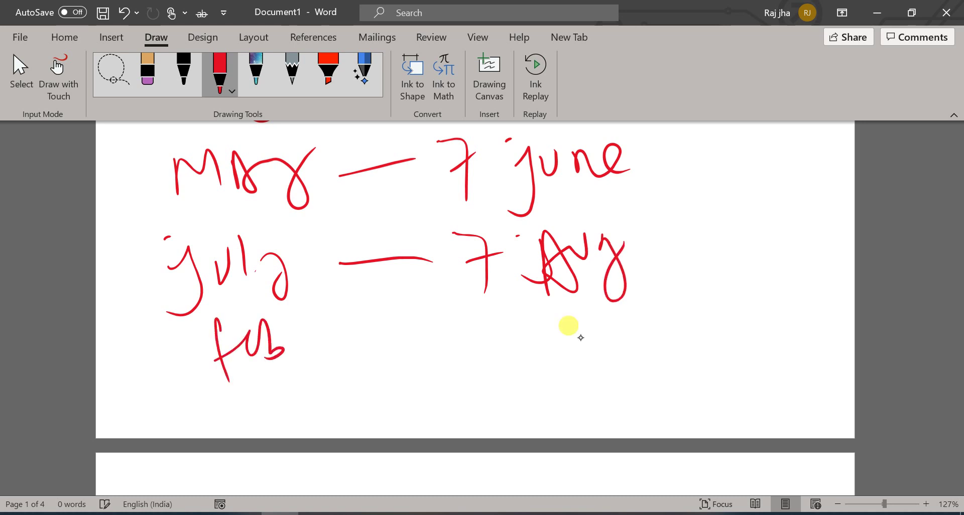
{"action": "left_click_drag", "start_coordinate": [320, 341], "coordinate": [363, 338]}
{"action": "mouse_move", "coordinate": [453, 327]}
{"action": "left_mouse_down"}
{"action": "mouse_move", "coordinate": [471, 311]}
{"action": "mouse_move", "coordinate": [496, 355]}
{"action": "left_mouse_up"}
{"action": "mouse_move", "coordinate": [478, 334]}
{"action": "left_mouse_down"}
{"action": "mouse_move", "coordinate": [522, 342]}
{"action": "mouse_move", "coordinate": [558, 324]}
{"action": "mouse_move", "coordinate": [570, 345]}
{"action": "left_mouse_up"}
{"action": "mouse_move", "coordinate": [570, 344]}
{"action": "left_mouse_down"}
{"action": "mouse_move", "coordinate": [593, 321]}
{"action": "mouse_move", "coordinate": [625, 330]}
{"action": "left_mouse_up"}
{"action": "left_click", "coordinate": [622, 318]}
{"action": "mouse_move", "coordinate": [644, 280]}
{"action": "left_mouse_down"}
{"action": "mouse_move", "coordinate": [634, 335]}
{"action": "mouse_move", "coordinate": [648, 331]}
{"action": "left_mouse_up"}
Step: Write 'March — 30 April' on the line below
{"action": "mouse_move", "coordinate": [190, 399]}
{"action": "left_mouse_down"}
{"action": "mouse_move", "coordinate": [192, 433]}
{"action": "mouse_move", "coordinate": [230, 426]}
{"action": "left_mouse_up"}
{"action": "left_click_drag", "start_coordinate": [244, 380], "coordinate": [246, 431]}
{"action": "mouse_move", "coordinate": [251, 381]}
{"action": "left_mouse_down"}
{"action": "mouse_move", "coordinate": [276, 429]}
{"action": "mouse_move", "coordinate": [294, 402]}
{"action": "mouse_move", "coordinate": [304, 414]}
{"action": "left_mouse_up"}
{"action": "left_click_drag", "start_coordinate": [329, 397], "coordinate": [313, 427]}
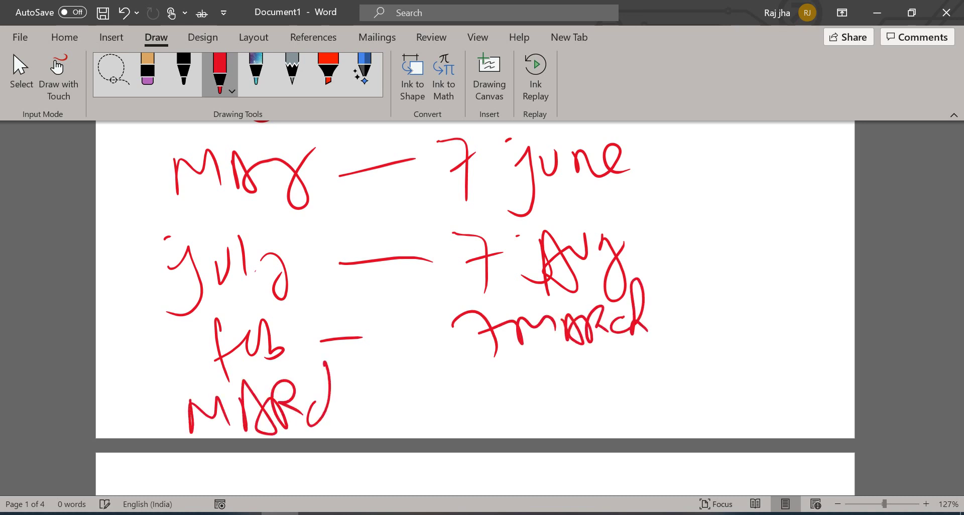
{"action": "left_click_drag", "start_coordinate": [324, 362], "coordinate": [349, 425]}
{"action": "left_click_drag", "start_coordinate": [365, 403], "coordinate": [427, 401]}
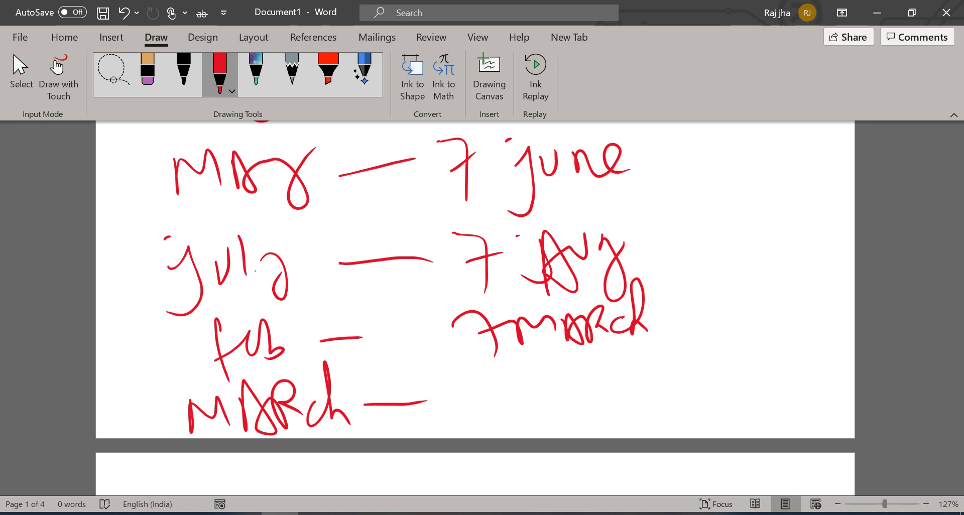
{"action": "mouse_move", "coordinate": [465, 374]}
{"action": "left_mouse_down"}
{"action": "mouse_move", "coordinate": [489, 402]}
{"action": "mouse_move", "coordinate": [472, 420]}
{"action": "left_mouse_up"}
{"action": "left_click_drag", "start_coordinate": [515, 390], "coordinate": [585, 422]}
{"action": "mouse_move", "coordinate": [573, 397]}
{"action": "left_mouse_down"}
{"action": "mouse_move", "coordinate": [607, 412]}
{"action": "mouse_move", "coordinate": [594, 388]}
{"action": "left_mouse_up"}
{"action": "mouse_move", "coordinate": [610, 409]}
{"action": "left_mouse_down"}
{"action": "mouse_move", "coordinate": [623, 373]}
{"action": "mouse_move", "coordinate": [635, 417]}
{"action": "left_mouse_up"}
{"action": "left_click_drag", "start_coordinate": [630, 371], "coordinate": [633, 382]}
{"action": "left_click_drag", "start_coordinate": [653, 363], "coordinate": [658, 408]}
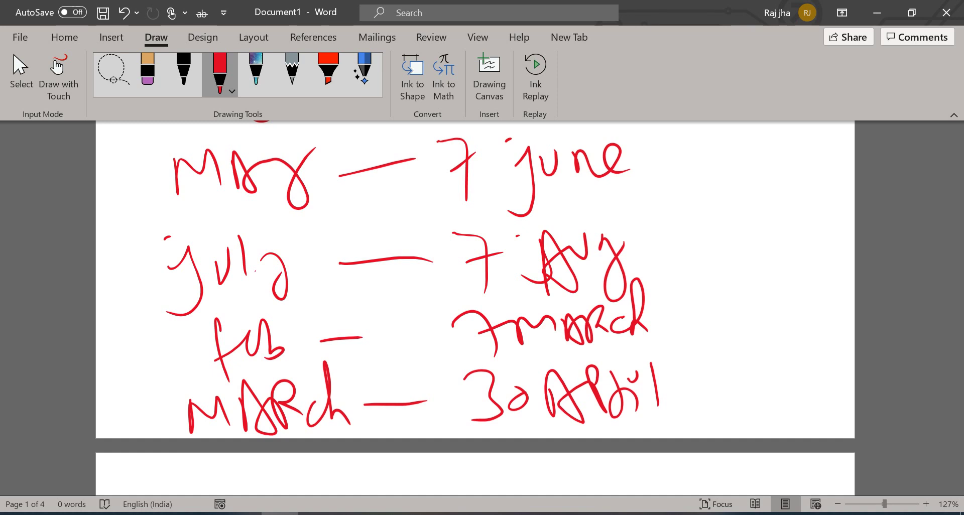
Step: In black ink, write 'Due Date' beside the red list and underline it
{"action": "scroll", "coordinate": [556, 327], "scroll_direction": "up", "scroll_amount": 5}
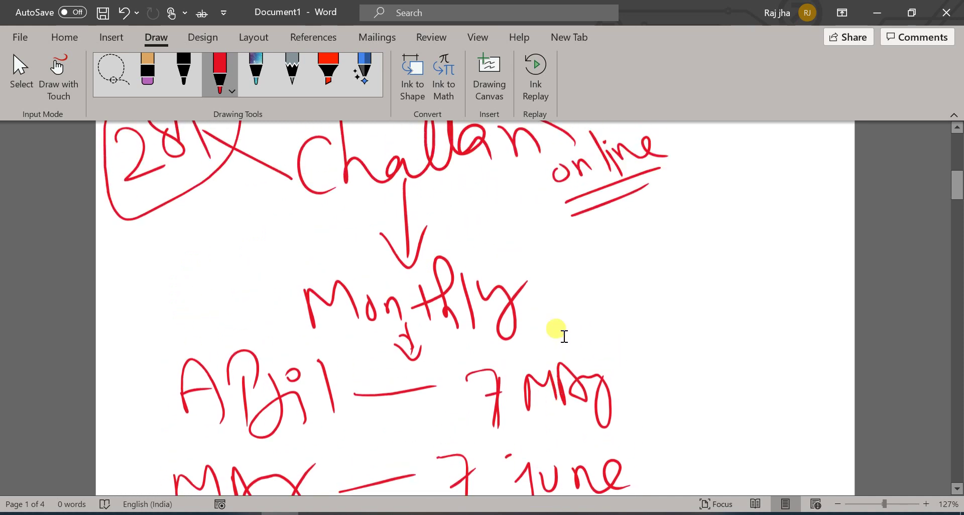
{"action": "left_click", "coordinate": [184, 71]}
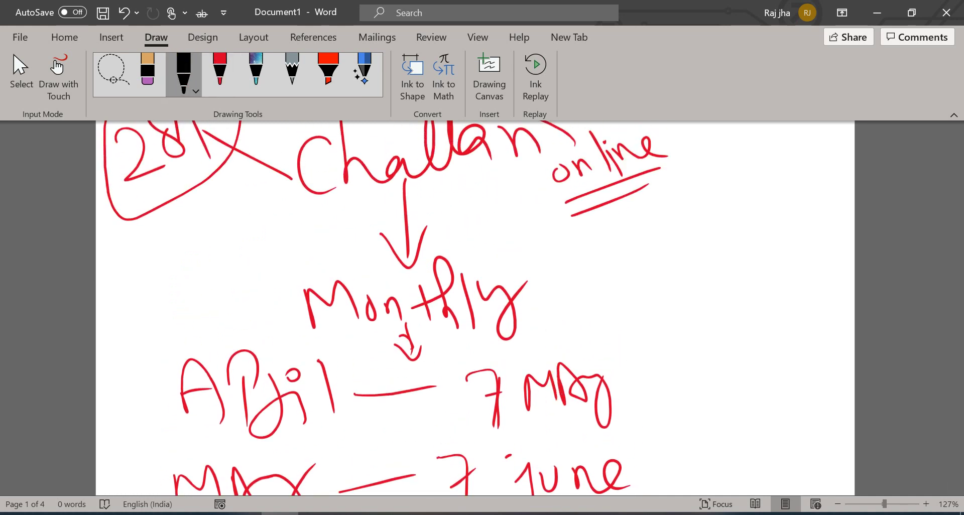
{"action": "mouse_move", "coordinate": [108, 281]}
{"action": "left_mouse_down"}
{"action": "mouse_move", "coordinate": [151, 274]}
{"action": "mouse_move", "coordinate": [123, 303]}
{"action": "left_mouse_up"}
{"action": "mouse_move", "coordinate": [162, 253]}
{"action": "left_mouse_down"}
{"action": "mouse_move", "coordinate": [181, 229]}
{"action": "mouse_move", "coordinate": [245, 251]}
{"action": "left_mouse_up"}
{"action": "mouse_move", "coordinate": [120, 322]}
{"action": "left_mouse_down"}
{"action": "mouse_move", "coordinate": [144, 344]}
{"action": "mouse_move", "coordinate": [123, 347]}
{"action": "left_mouse_up"}
{"action": "mouse_move", "coordinate": [178, 307]}
{"action": "left_mouse_down"}
{"action": "mouse_move", "coordinate": [168, 324]}
{"action": "mouse_move", "coordinate": [216, 266]}
{"action": "mouse_move", "coordinate": [228, 290]}
{"action": "left_mouse_up"}
{"action": "mouse_move", "coordinate": [115, 367]}
{"action": "left_mouse_down"}
{"action": "mouse_move", "coordinate": [253, 276]}
{"action": "mouse_move", "coordinate": [241, 291]}
{"action": "left_mouse_up"}
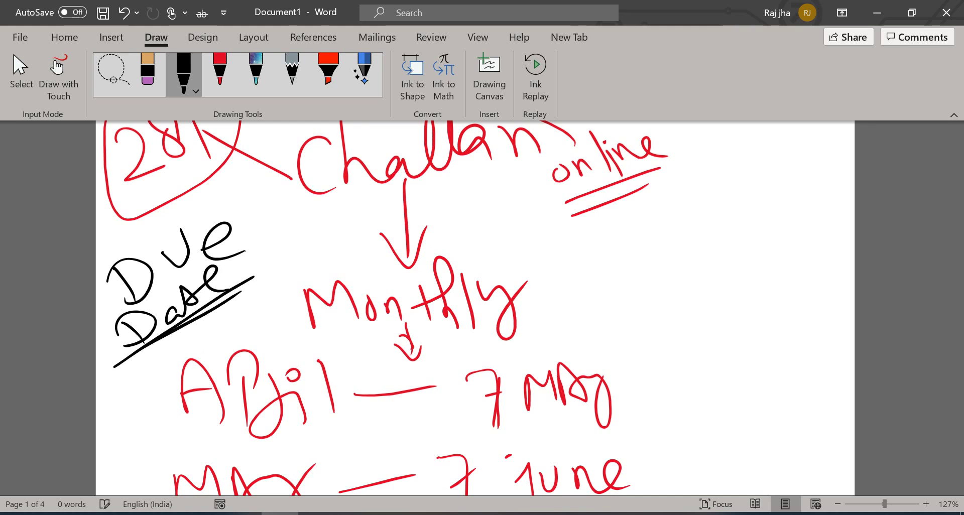
{"action": "scroll", "coordinate": [487, 321], "scroll_direction": "down", "scroll_amount": 15}
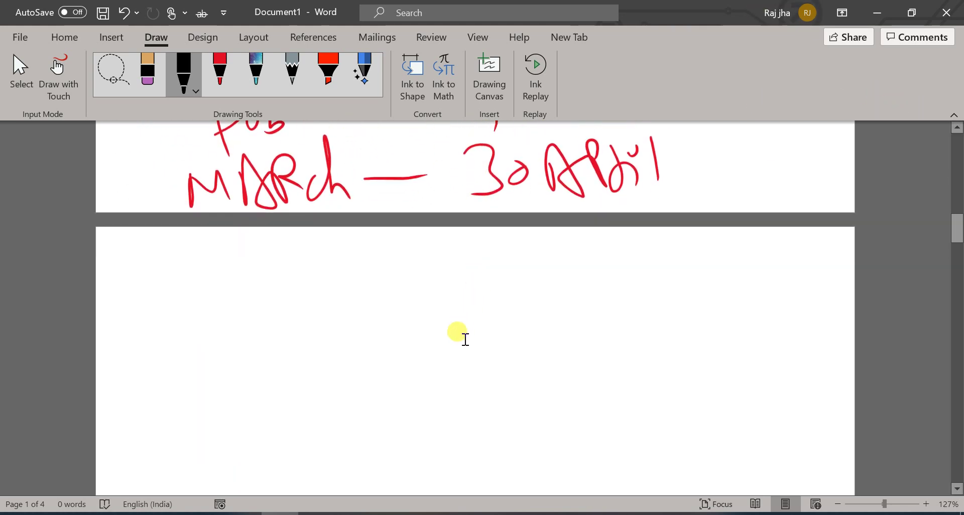
{"action": "scroll", "coordinate": [464, 339], "scroll_direction": "up", "scroll_amount": 7}
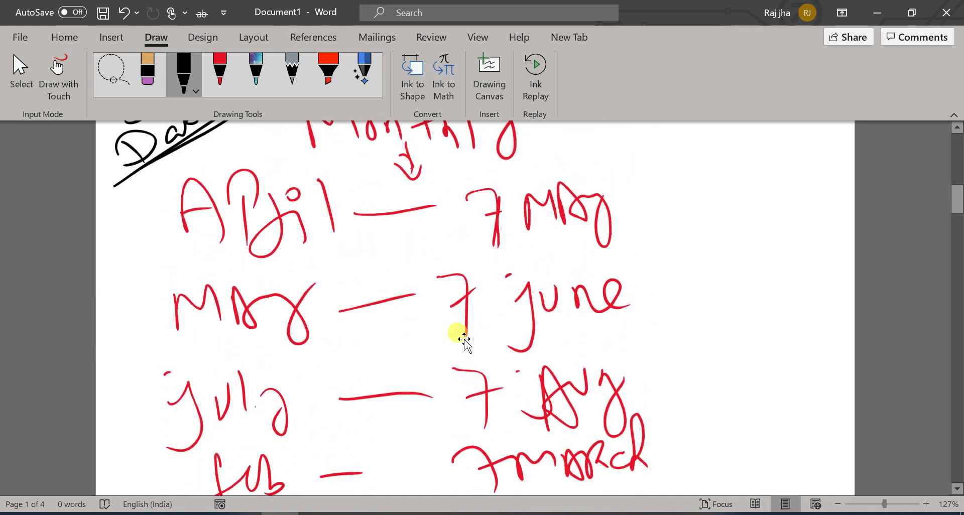
{"action": "scroll", "coordinate": [525, 369], "scroll_direction": "down", "scroll_amount": 5}
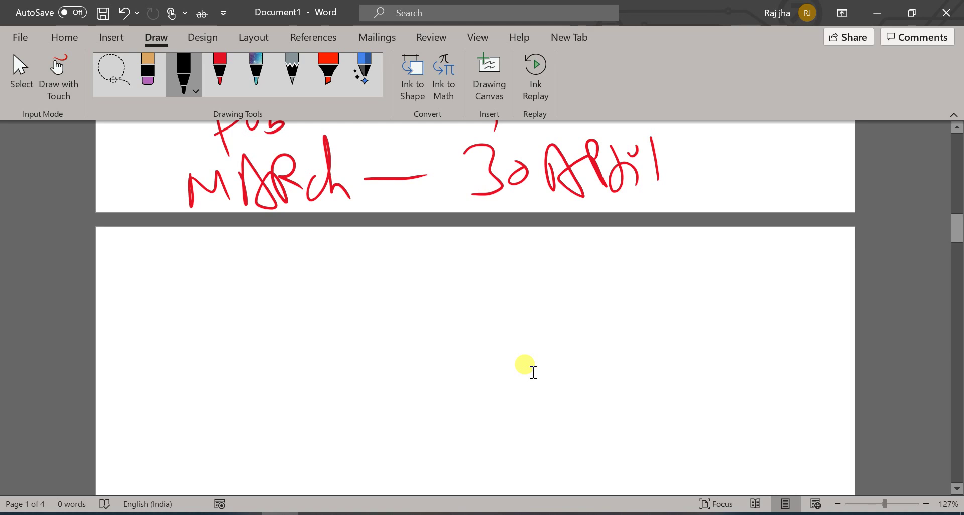
Step: Handwrite 'Interest will Attract' in black on the next page
{"action": "mouse_move", "coordinate": [228, 283]}
{"action": "left_mouse_down"}
{"action": "mouse_move", "coordinate": [217, 339]}
{"action": "mouse_move", "coordinate": [245, 330]}
{"action": "left_mouse_up"}
{"action": "mouse_move", "coordinate": [157, 295]}
{"action": "left_mouse_down"}
{"action": "mouse_move", "coordinate": [188, 287]}
{"action": "mouse_move", "coordinate": [300, 332]}
{"action": "mouse_move", "coordinate": [351, 284]}
{"action": "mouse_move", "coordinate": [382, 274]}
{"action": "mouse_move", "coordinate": [446, 291]}
{"action": "mouse_move", "coordinate": [489, 254]}
{"action": "left_mouse_up"}
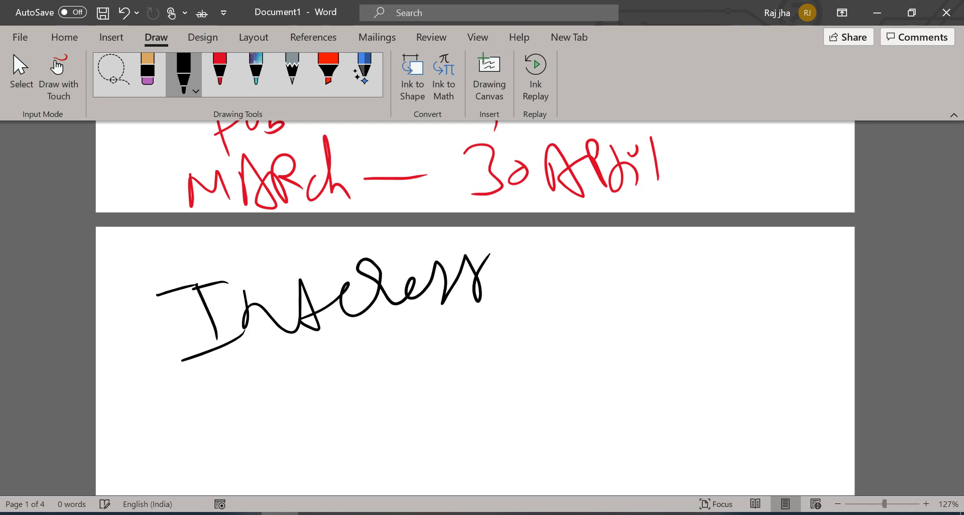
{"action": "mouse_move", "coordinate": [179, 407]}
{"action": "left_mouse_down"}
{"action": "mouse_move", "coordinate": [218, 405]}
{"action": "mouse_move", "coordinate": [221, 392]}
{"action": "left_mouse_up"}
{"action": "mouse_move", "coordinate": [232, 395]}
{"action": "left_mouse_down"}
{"action": "mouse_move", "coordinate": [244, 433]}
{"action": "mouse_move", "coordinate": [257, 420]}
{"action": "left_mouse_up"}
{"action": "left_click", "coordinate": [221, 385]}
{"action": "left_click_drag", "start_coordinate": [263, 368], "coordinate": [276, 404]}
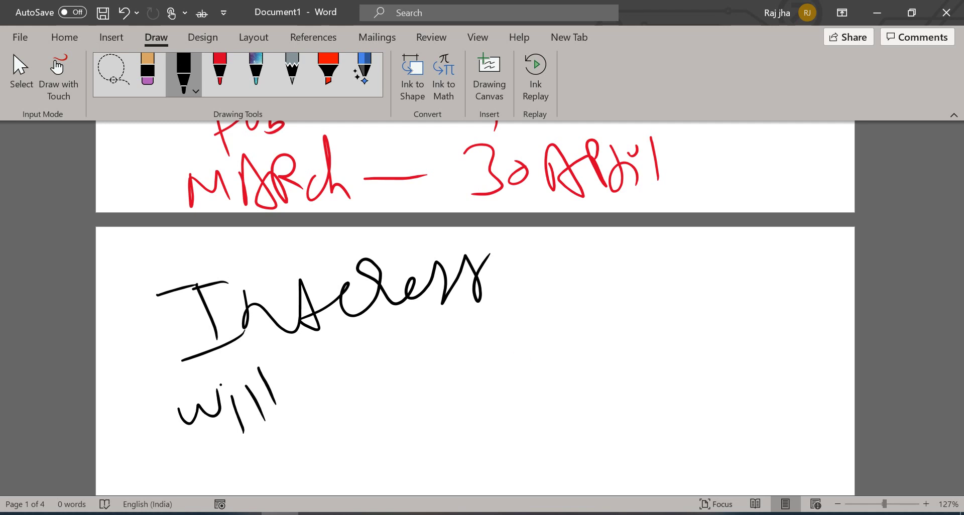
{"action": "left_click_drag", "start_coordinate": [225, 378], "coordinate": [233, 376]}
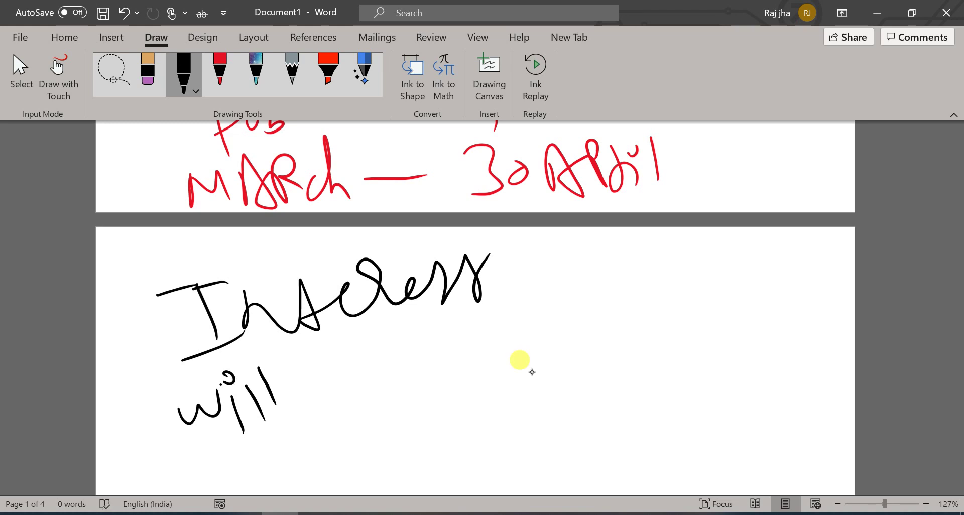
{"action": "left_click_drag", "start_coordinate": [351, 402], "coordinate": [385, 398]}
{"action": "mouse_move", "coordinate": [412, 338]}
{"action": "left_mouse_down"}
{"action": "mouse_move", "coordinate": [425, 392]}
{"action": "mouse_move", "coordinate": [417, 354]}
{"action": "left_mouse_up"}
{"action": "left_click_drag", "start_coordinate": [437, 327], "coordinate": [465, 375]}
{"action": "left_click_drag", "start_coordinate": [469, 322], "coordinate": [443, 375]}
{"action": "mouse_move", "coordinate": [487, 359]}
{"action": "left_mouse_down"}
{"action": "mouse_move", "coordinate": [516, 322]}
{"action": "mouse_move", "coordinate": [549, 322]}
{"action": "mouse_move", "coordinate": [581, 294]}
{"action": "left_mouse_up"}
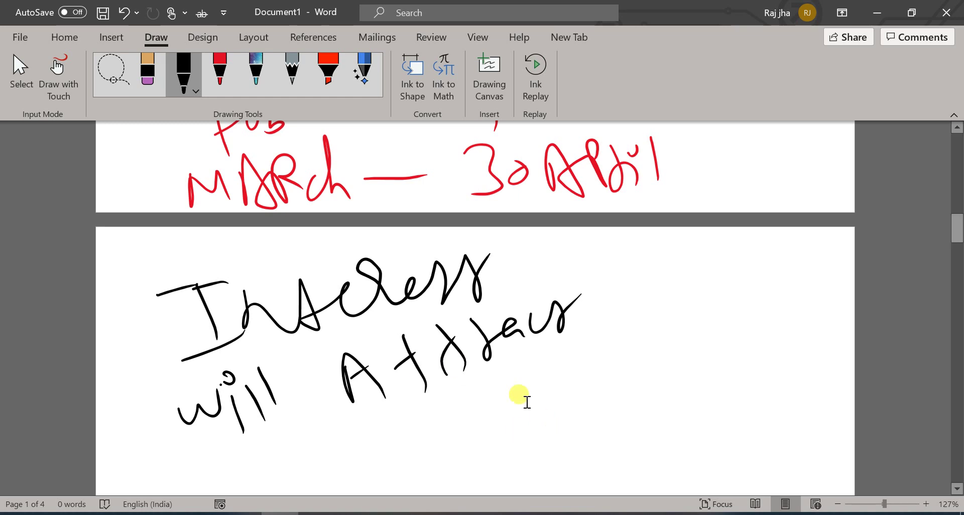
Step: Write '1.5%' on the following line
{"action": "scroll", "coordinate": [520, 390], "scroll_direction": "down", "scroll_amount": 5}
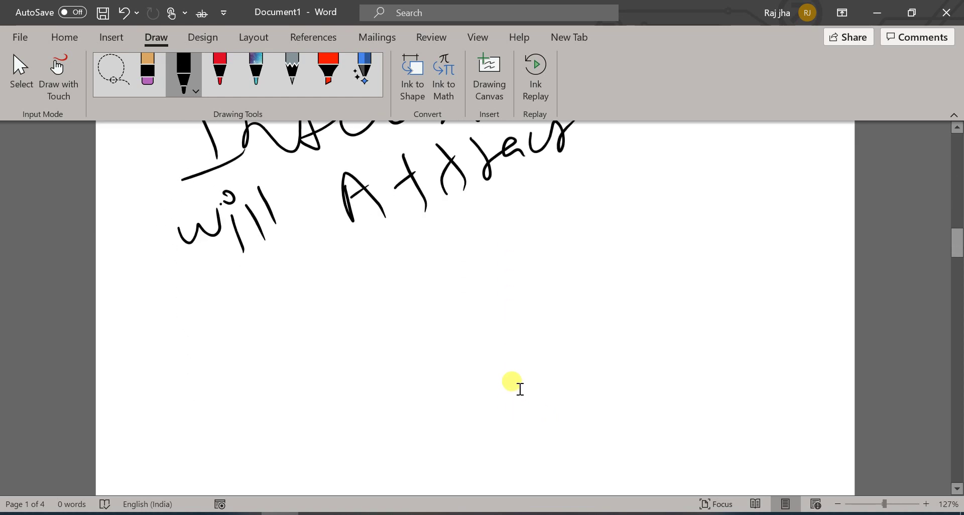
{"action": "left_click_drag", "start_coordinate": [181, 316], "coordinate": [203, 377]}
{"action": "left_click", "coordinate": [211, 342]}
{"action": "mouse_move", "coordinate": [236, 306]}
{"action": "left_mouse_down"}
{"action": "mouse_move", "coordinate": [266, 334]}
{"action": "mouse_move", "coordinate": [243, 355]}
{"action": "left_mouse_up"}
{"action": "mouse_move", "coordinate": [235, 306]}
{"action": "left_mouse_down"}
{"action": "mouse_move", "coordinate": [280, 286]}
{"action": "mouse_move", "coordinate": [299, 372]}
{"action": "left_mouse_up"}
{"action": "left_click", "coordinate": [298, 312]}
{"action": "left_click", "coordinate": [327, 347]}
Step: Add '/ Month / Part' after 1.5%
{"action": "left_click_drag", "start_coordinate": [377, 265], "coordinate": [355, 393]}
{"action": "left_click_drag", "start_coordinate": [398, 308], "coordinate": [453, 334]}
{"action": "left_click_drag", "start_coordinate": [462, 300], "coordinate": [497, 309]}
{"action": "mouse_move", "coordinate": [508, 269]}
{"action": "left_mouse_down"}
{"action": "mouse_move", "coordinate": [530, 313]}
{"action": "mouse_move", "coordinate": [543, 282]}
{"action": "left_mouse_up"}
{"action": "mouse_move", "coordinate": [530, 311]}
{"action": "left_mouse_down"}
{"action": "mouse_move", "coordinate": [537, 236]}
{"action": "mouse_move", "coordinate": [553, 302]}
{"action": "left_mouse_up"}
{"action": "left_click_drag", "start_coordinate": [570, 215], "coordinate": [566, 346]}
{"action": "left_click_drag", "start_coordinate": [601, 266], "coordinate": [611, 334]}
{"action": "mouse_move", "coordinate": [585, 262]}
{"action": "left_mouse_down"}
{"action": "mouse_move", "coordinate": [615, 274]}
{"action": "mouse_move", "coordinate": [635, 301]}
{"action": "mouse_move", "coordinate": [667, 301]}
{"action": "left_mouse_up"}
Step: Finish with 'of Month' on the next line and start a red loop around the note
{"action": "mouse_move", "coordinate": [261, 424]}
{"action": "left_mouse_down"}
{"action": "mouse_move", "coordinate": [249, 427]}
{"action": "mouse_move", "coordinate": [306, 457]}
{"action": "mouse_move", "coordinate": [308, 419]}
{"action": "left_mouse_up"}
{"action": "mouse_move", "coordinate": [356, 411]}
{"action": "left_mouse_down"}
{"action": "mouse_move", "coordinate": [382, 408]}
{"action": "mouse_move", "coordinate": [404, 430]}
{"action": "left_mouse_up"}
{"action": "mouse_move", "coordinate": [421, 409]}
{"action": "left_mouse_down"}
{"action": "mouse_move", "coordinate": [404, 422]}
{"action": "mouse_move", "coordinate": [485, 432]}
{"action": "left_mouse_up"}
{"action": "left_click", "coordinate": [477, 435]}
{"action": "left_click_drag", "start_coordinate": [487, 352], "coordinate": [517, 417]}
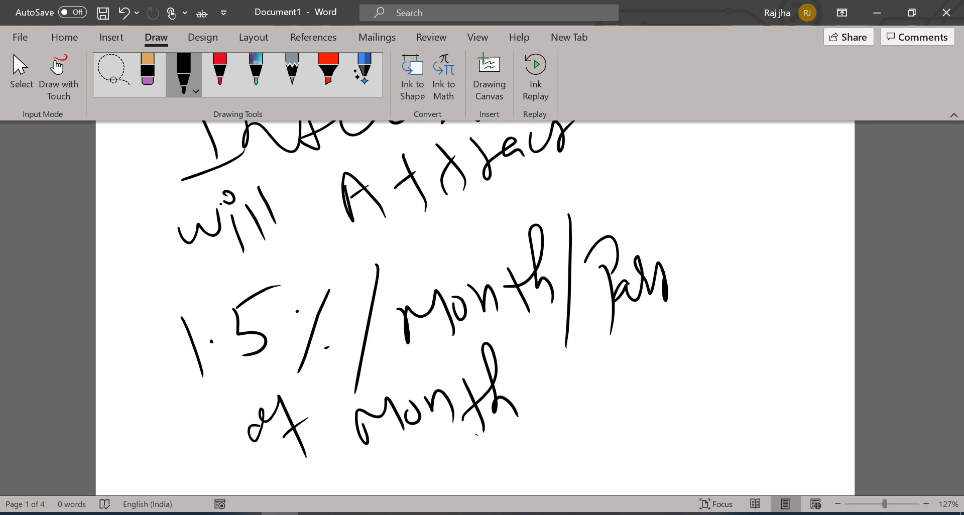
{"action": "left_click", "coordinate": [219, 71]}
{"action": "mouse_move", "coordinate": [321, 252]}
{"action": "left_mouse_down"}
{"action": "mouse_move", "coordinate": [280, 253]}
{"action": "mouse_move", "coordinate": [208, 441]}
{"action": "mouse_move", "coordinate": [455, 451]}
{"action": "mouse_move", "coordinate": [686, 278]}
{"action": "mouse_move", "coordinate": [397, 230]}
{"action": "mouse_move", "coordinate": [289, 256]}
{"action": "left_mouse_up"}
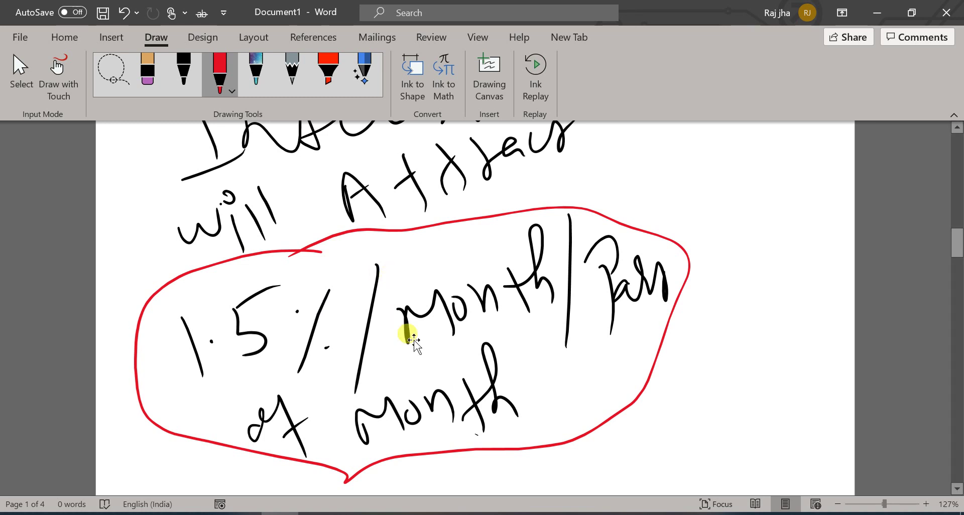
Step: Scroll down the Word page past the red-circled 1.5%/month interest note
{"action": "scroll", "coordinate": [409, 333], "scroll_direction": "down", "scroll_amount": 6}
Step: Scroll up and down through the handwritten notes in Word
{"action": "scroll", "coordinate": [416, 340], "scroll_direction": "up", "scroll_amount": 3}
{"action": "scroll", "coordinate": [416, 340], "scroll_direction": "down", "scroll_amount": 3}
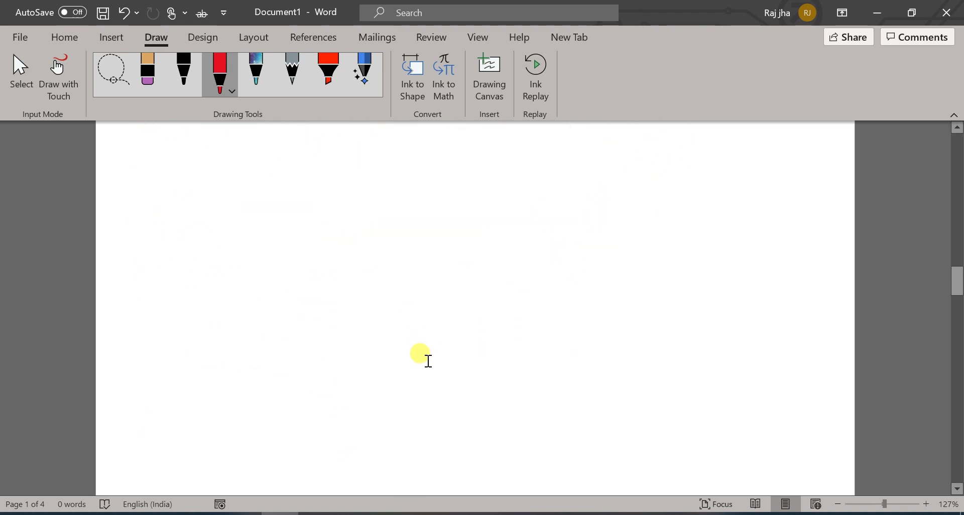
{"action": "scroll", "coordinate": [427, 359], "scroll_direction": "up", "scroll_amount": 10}
{"action": "scroll", "coordinate": [432, 366], "scroll_direction": "up", "scroll_amount": 6}
{"action": "scroll", "coordinate": [437, 362], "scroll_direction": "down", "scroll_amount": 2}
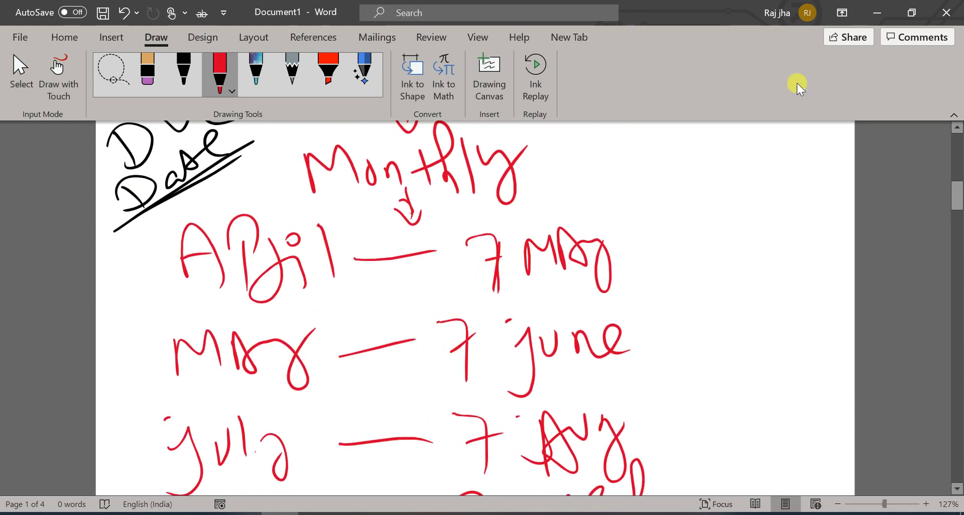
Step: Minimize Word, refresh the desktop, and bring up the tin-nsdl.com site in Chrome
{"action": "left_click", "coordinate": [879, 15]}
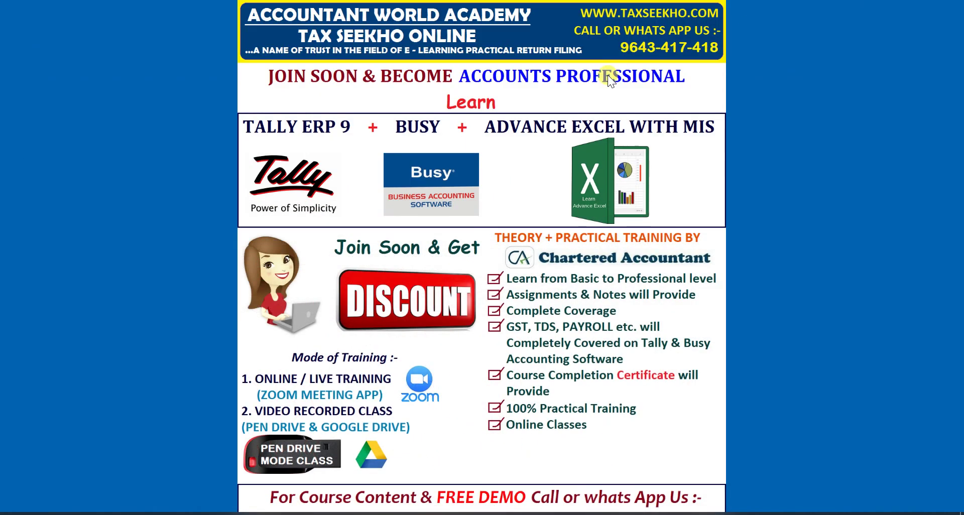
{"action": "right_click", "coordinate": [344, 182]}
{"action": "left_click", "coordinate": [260, 229]}
{"action": "left_click", "coordinate": [264, 480]}
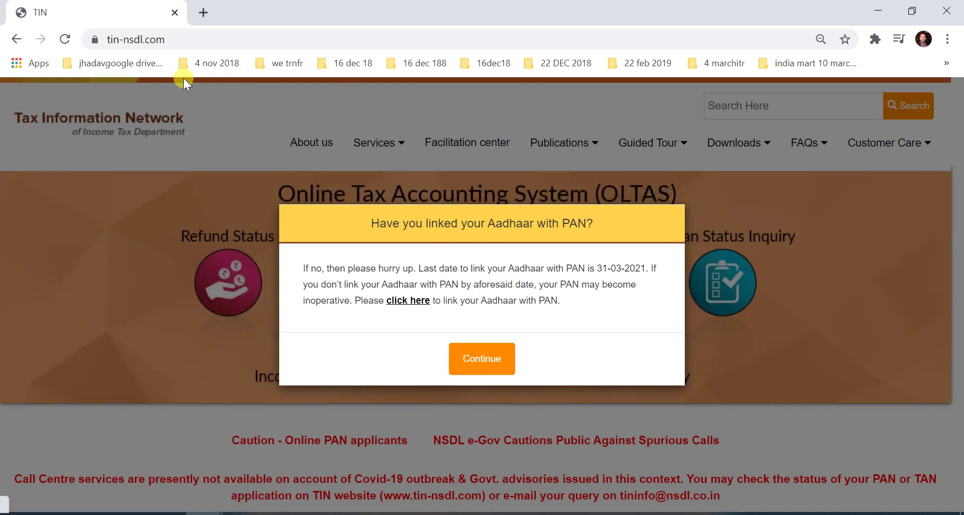
Step: Dismiss the Aadhaar–PAN, welcome and Attention notices, then open the Services menu
{"action": "left_click", "coordinate": [176, 40]}
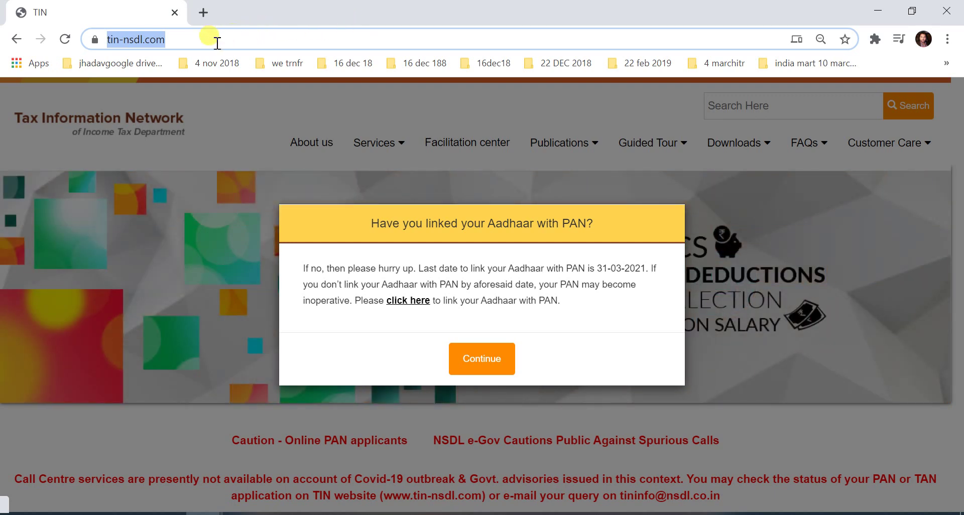
{"action": "left_click", "coordinate": [478, 361]}
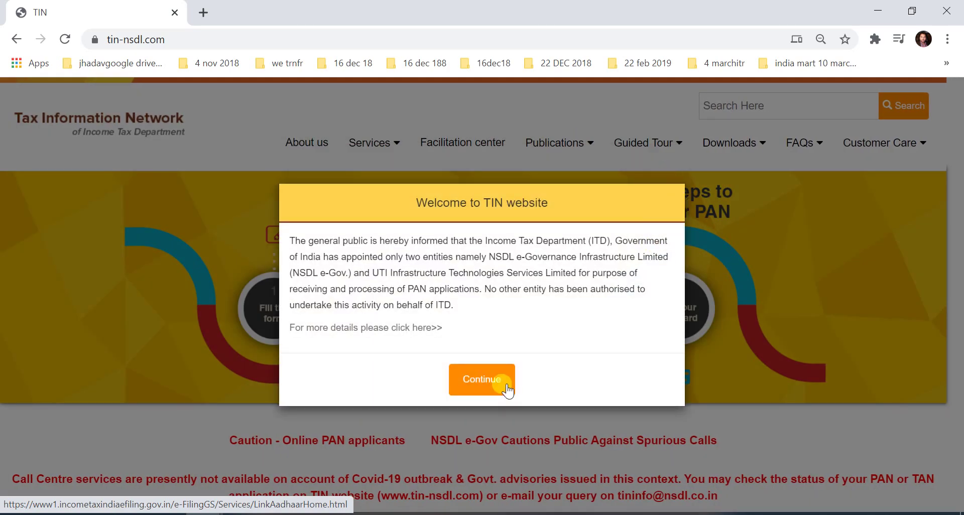
{"action": "left_click", "coordinate": [502, 379]}
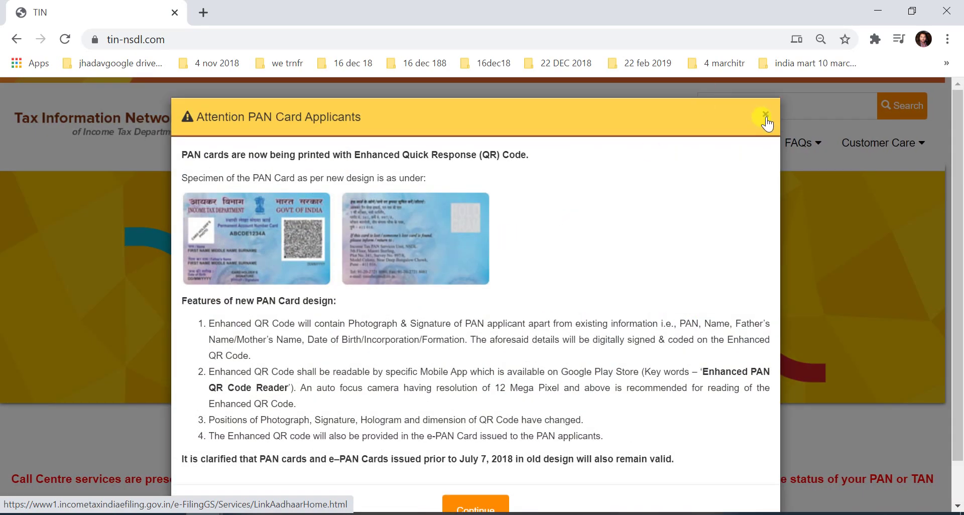
{"action": "left_click", "coordinate": [766, 118]}
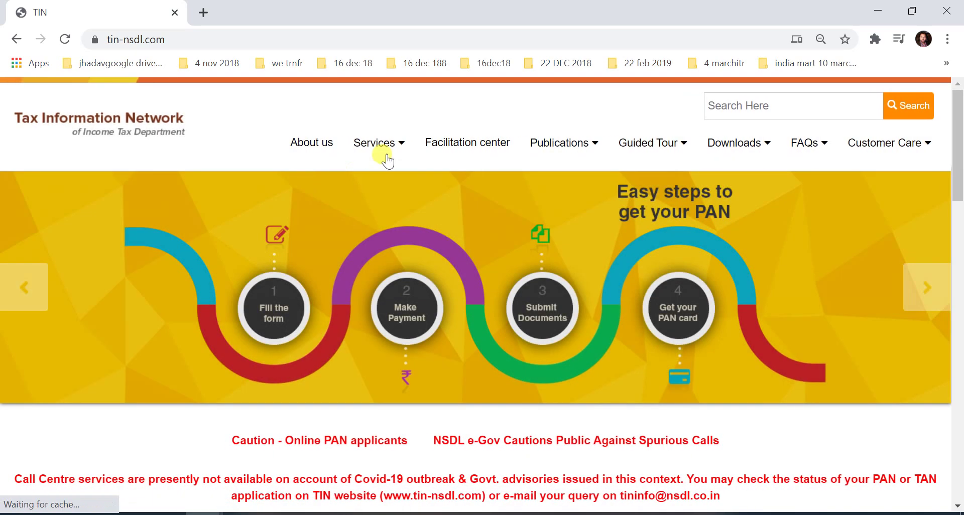
{"action": "mouse_move", "coordinate": [379, 146]}
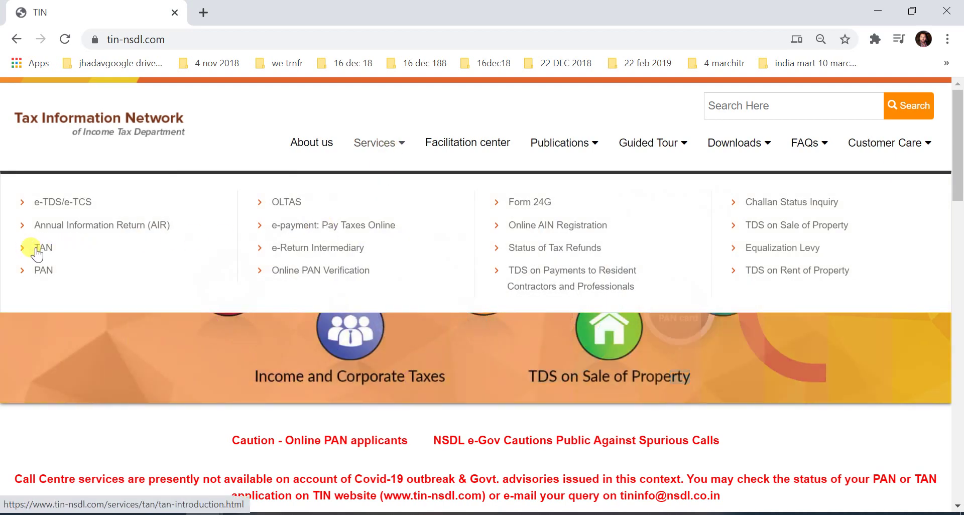
{"action": "left_click", "coordinate": [57, 273]}
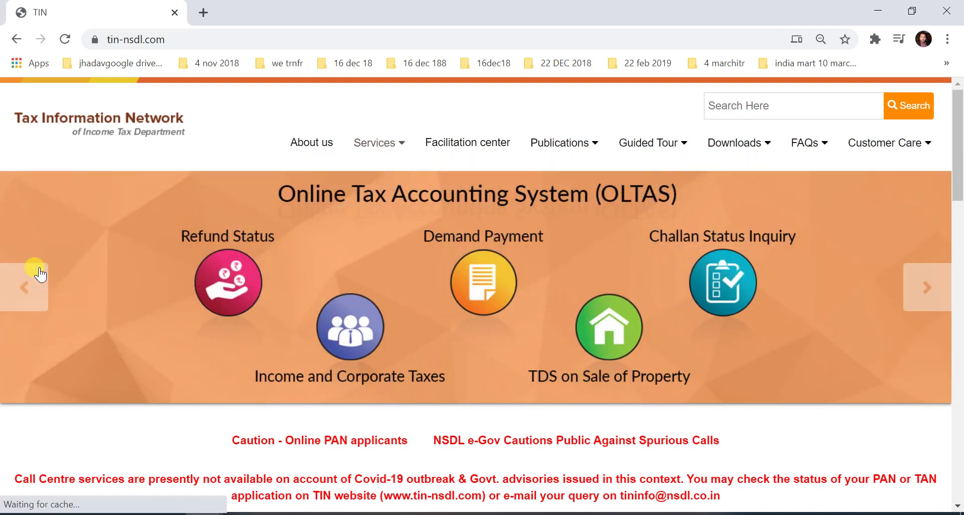
{"action": "mouse_move", "coordinate": [372, 168]}
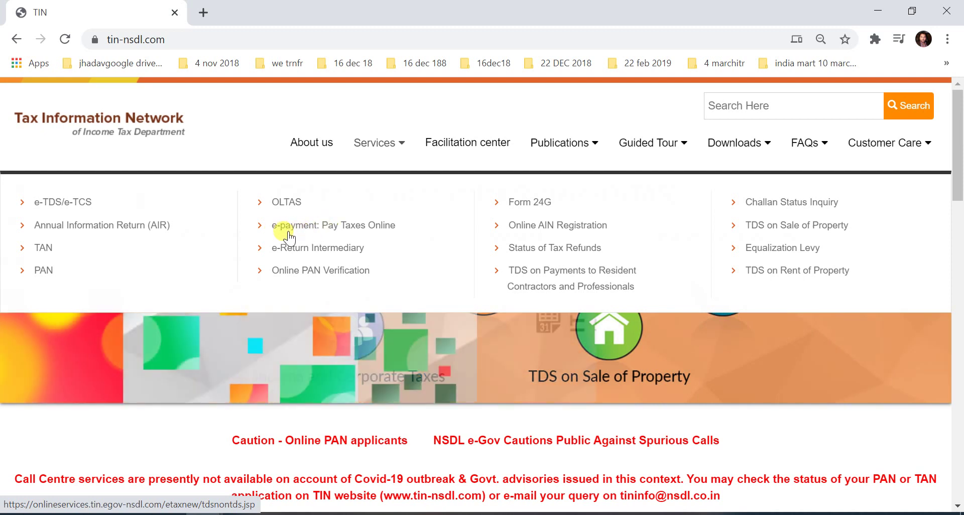
Step: Open 'e-payment: Pay Taxes Online' and scroll through the list of challans
{"action": "left_click", "coordinate": [334, 225]}
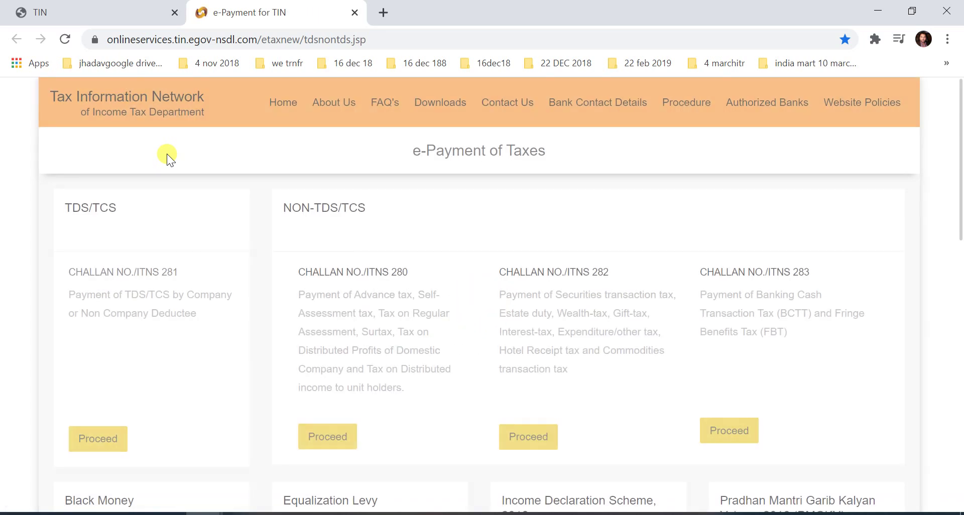
{"action": "scroll", "coordinate": [477, 267], "scroll_direction": "down", "scroll_amount": 9}
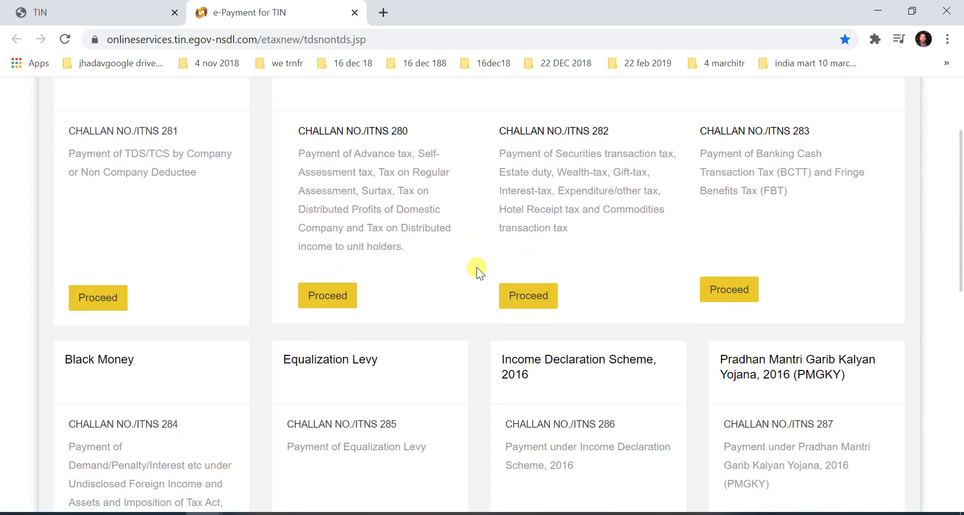
{"action": "scroll", "coordinate": [478, 267], "scroll_direction": "down", "scroll_amount": 2}
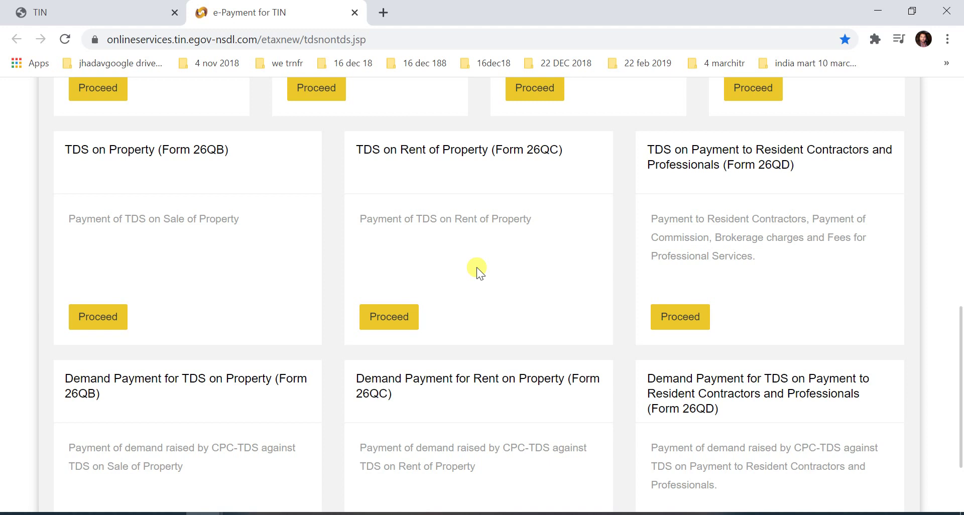
{"action": "middle_click", "coordinate": [492, 290]}
{"action": "scroll", "coordinate": [493, 289], "scroll_direction": "up", "scroll_amount": 10}
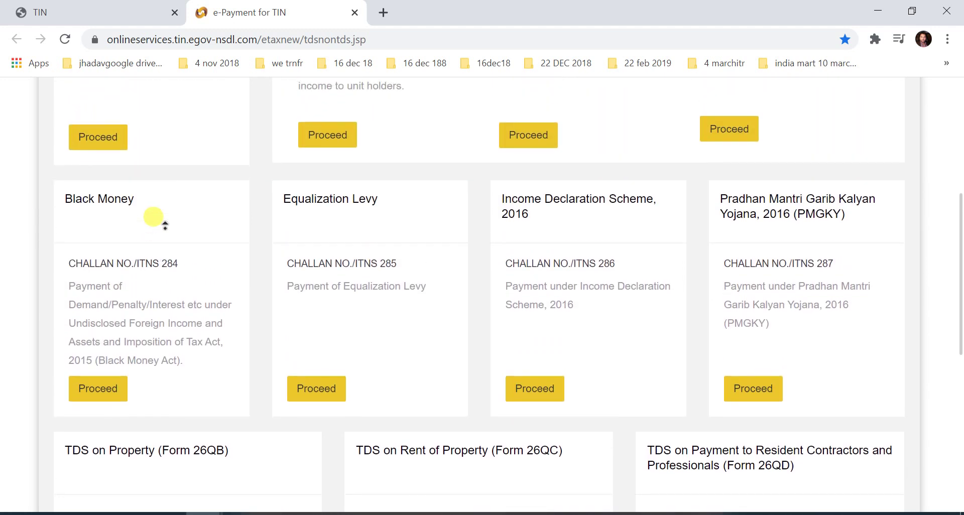
{"action": "scroll", "coordinate": [204, 211], "scroll_direction": "up", "scroll_amount": 1}
{"action": "left_click", "coordinate": [198, 220]}
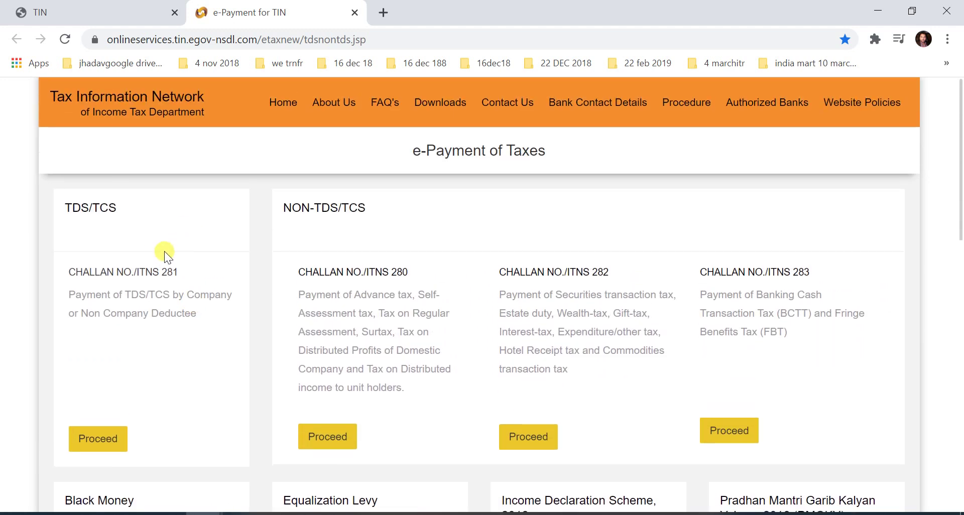
Step: Compare the ITNS 281 and 280 headings, then proceed with Challan No./ITNS 281
{"action": "left_click_drag", "start_coordinate": [178, 274], "coordinate": [58, 272]}
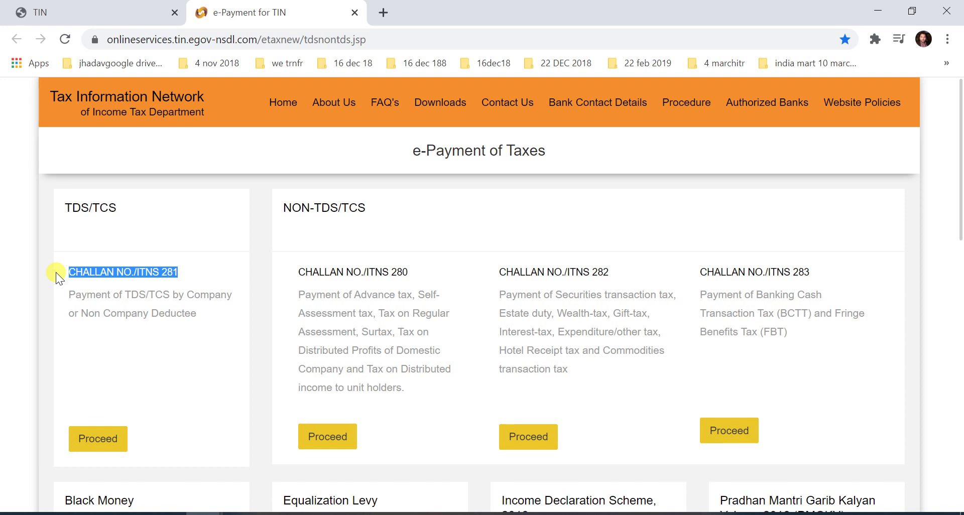
{"action": "left_click_drag", "start_coordinate": [297, 270], "coordinate": [430, 261]}
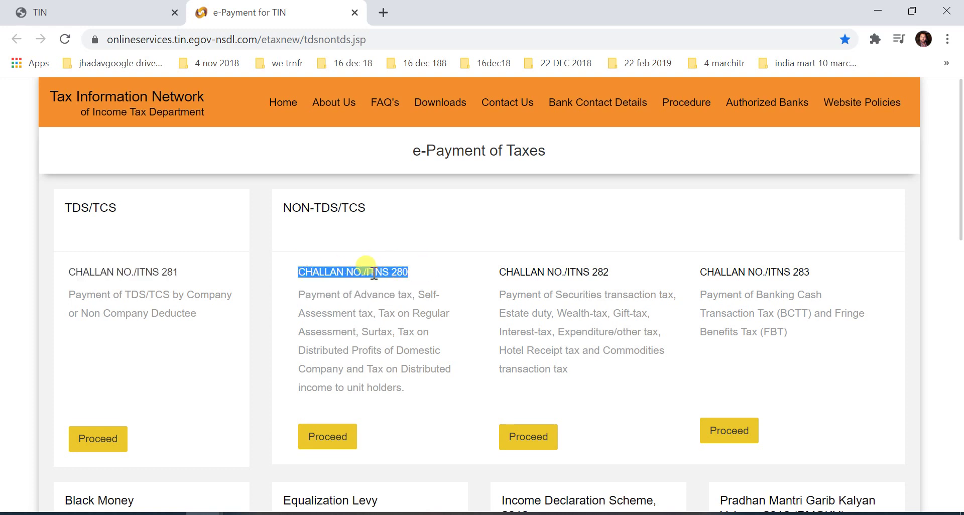
{"action": "left_click_drag", "start_coordinate": [179, 271], "coordinate": [61, 275]}
{"action": "left_click", "coordinate": [95, 450]}
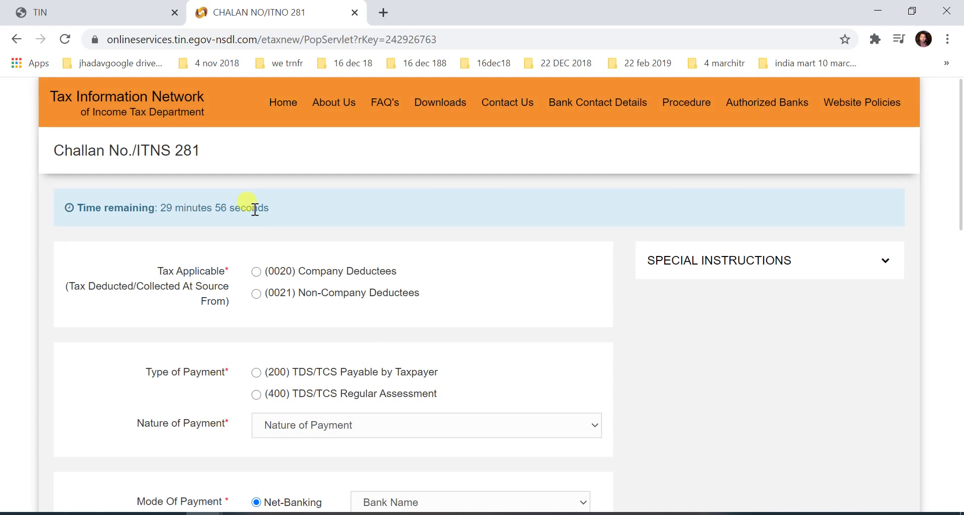
{"action": "left_click_drag", "start_coordinate": [159, 208], "coordinate": [296, 204]}
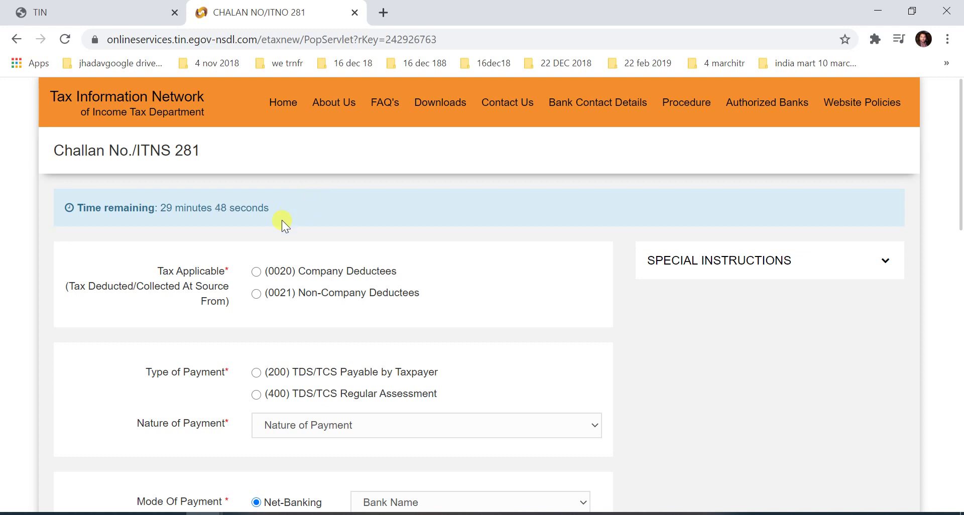
{"action": "scroll", "coordinate": [263, 221], "scroll_direction": "down", "scroll_amount": 2}
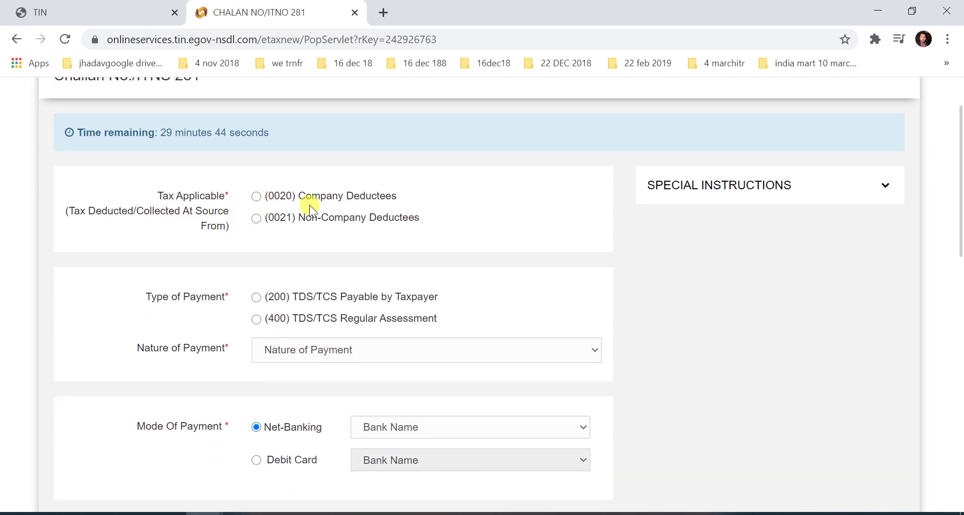
{"action": "left_click_drag", "start_coordinate": [307, 197], "coordinate": [430, 203]}
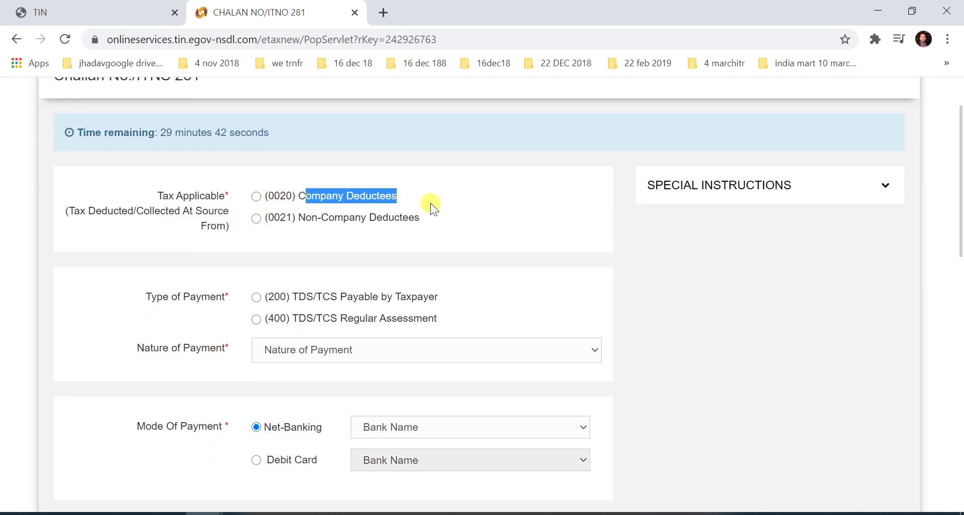
{"action": "left_click_drag", "start_coordinate": [307, 219], "coordinate": [424, 219]}
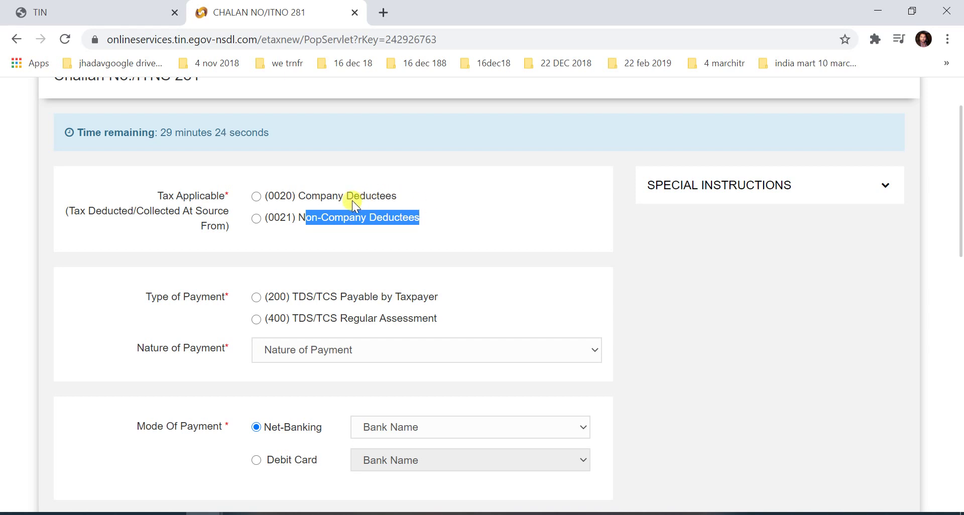
{"action": "left_click_drag", "start_coordinate": [321, 194], "coordinate": [386, 197]}
{"action": "left_click_drag", "start_coordinate": [312, 218], "coordinate": [406, 219]}
{"action": "left_click_drag", "start_coordinate": [400, 198], "coordinate": [306, 199]}
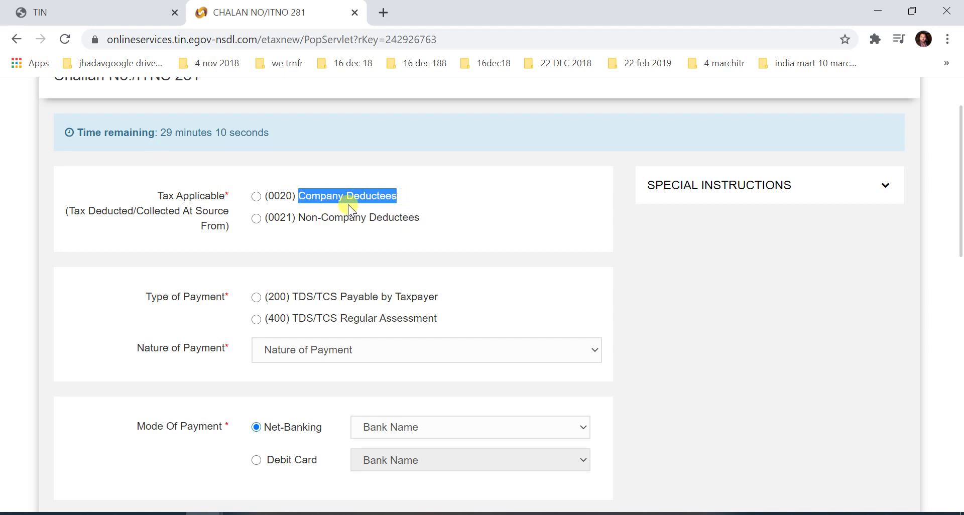
Step: Toggle Tax Applicable between (0020) Company Deductees and (0021) Non-Company Deductees
{"action": "left_click", "coordinate": [350, 219]}
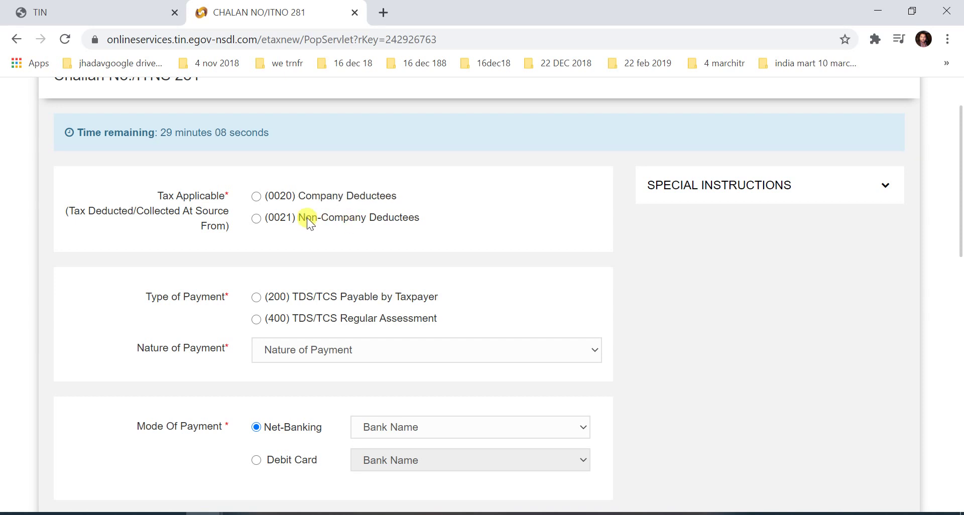
{"action": "left_click", "coordinate": [257, 197]}
{"action": "left_click", "coordinate": [258, 217]}
{"action": "left_click", "coordinate": [256, 220]}
{"action": "left_click", "coordinate": [255, 196]}
{"action": "left_click", "coordinate": [255, 218]}
{"action": "left_click", "coordinate": [257, 196]}
{"action": "left_click", "coordinate": [257, 196]}
{"action": "left_click", "coordinate": [256, 220]}
{"action": "left_click", "coordinate": [256, 220]}
{"action": "left_click", "coordinate": [257, 197]}
Step: Highlight challan number 281 in the form title and switch back to the Word notes
{"action": "scroll", "coordinate": [403, 316], "scroll_direction": "down", "scroll_amount": 3}
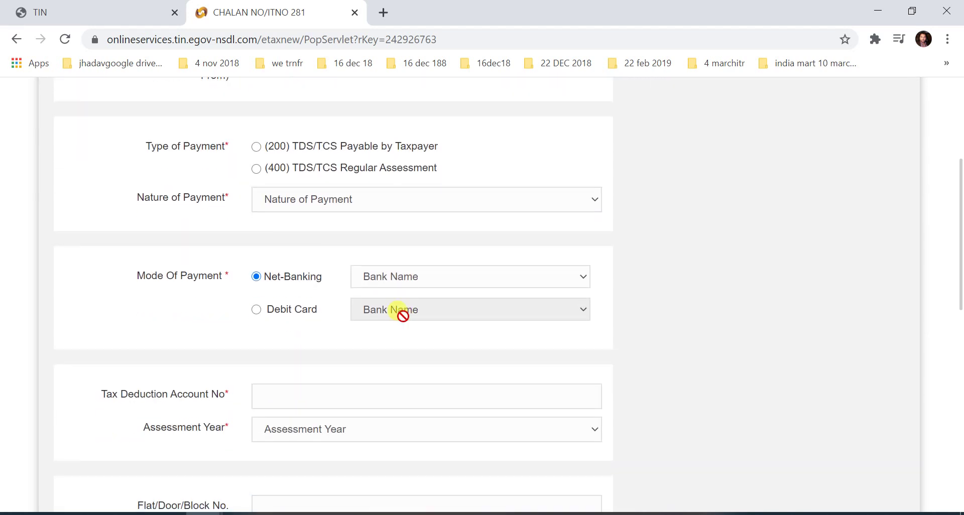
{"action": "scroll", "coordinate": [407, 309], "scroll_direction": "up", "scroll_amount": 5}
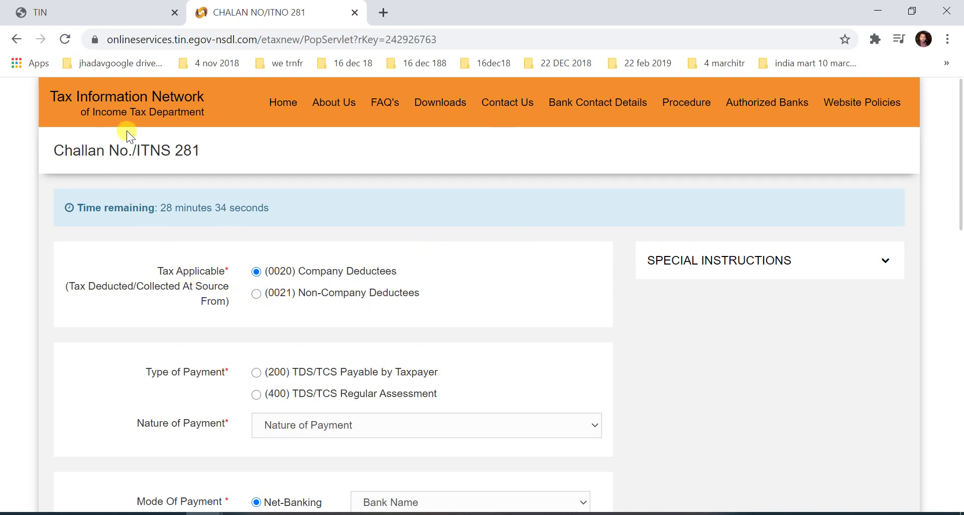
{"action": "double_click", "coordinate": [177, 149]}
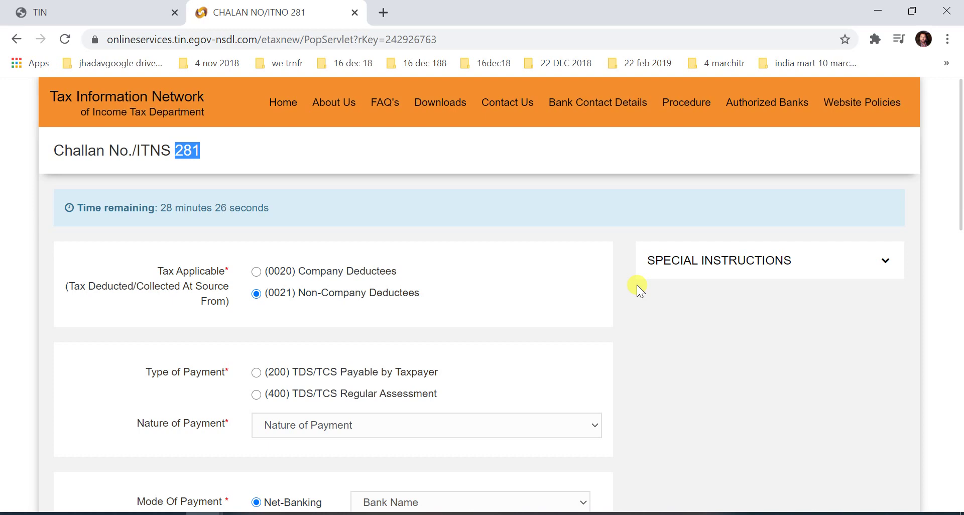
{"action": "key", "text": "alt+Tab"}
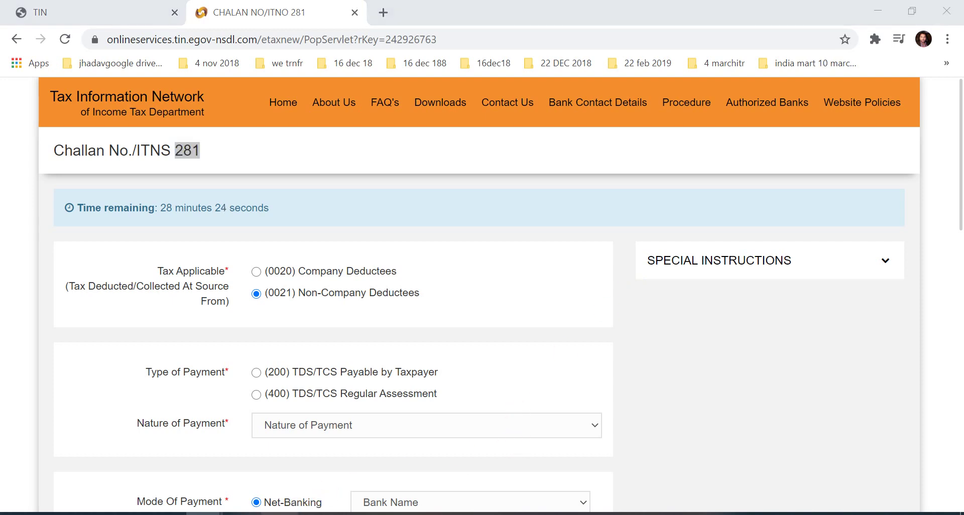
{"action": "scroll", "coordinate": [405, 349], "scroll_direction": "down", "scroll_amount": 4}
{"action": "scroll", "coordinate": [409, 344], "scroll_direction": "down", "scroll_amount": 10}
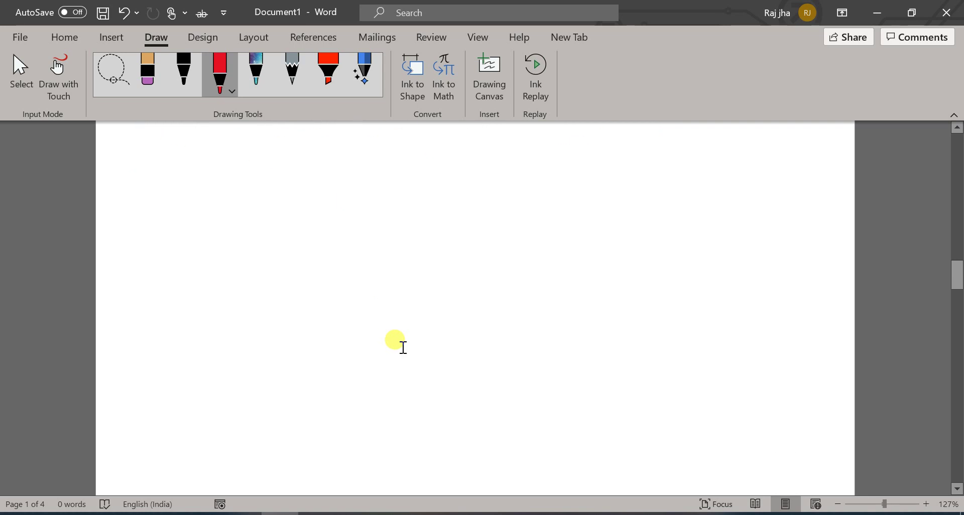
Step: Handwrite 'Separate challan should be' in red ink on the blank page
{"action": "mouse_move", "coordinate": [166, 220]}
{"action": "left_mouse_down"}
{"action": "mouse_move", "coordinate": [147, 232]}
{"action": "mouse_move", "coordinate": [137, 261]}
{"action": "mouse_move", "coordinate": [198, 251]}
{"action": "left_mouse_up"}
{"action": "left_click_drag", "start_coordinate": [213, 212], "coordinate": [220, 247]}
{"action": "left_click_drag", "start_coordinate": [192, 201], "coordinate": [281, 229]}
{"action": "mouse_move", "coordinate": [257, 181]}
{"action": "left_mouse_down"}
{"action": "mouse_move", "coordinate": [307, 211]}
{"action": "mouse_move", "coordinate": [362, 161]}
{"action": "left_mouse_up"}
{"action": "left_click_drag", "start_coordinate": [347, 195], "coordinate": [401, 187]}
{"action": "left_click_drag", "start_coordinate": [461, 173], "coordinate": [452, 215]}
{"action": "mouse_move", "coordinate": [478, 137]}
{"action": "left_mouse_down"}
{"action": "mouse_move", "coordinate": [530, 198]}
{"action": "mouse_move", "coordinate": [565, 176]}
{"action": "mouse_move", "coordinate": [627, 161]}
{"action": "left_mouse_up"}
{"action": "mouse_move", "coordinate": [175, 306]}
{"action": "left_mouse_down"}
{"action": "mouse_move", "coordinate": [194, 351]}
{"action": "mouse_move", "coordinate": [251, 363]}
{"action": "left_mouse_up"}
{"action": "mouse_move", "coordinate": [275, 329]}
{"action": "left_mouse_down"}
{"action": "mouse_move", "coordinate": [371, 272]}
{"action": "mouse_move", "coordinate": [410, 301]}
{"action": "left_mouse_up"}
{"action": "mouse_move", "coordinate": [443, 233]}
{"action": "left_mouse_down"}
{"action": "mouse_move", "coordinate": [458, 289]}
{"action": "mouse_move", "coordinate": [525, 266]}
{"action": "left_mouse_up"}
Step: Continue the red note with 'deposit for company & Non-Deductee'
{"action": "left_click_drag", "start_coordinate": [232, 397], "coordinate": [362, 421]}
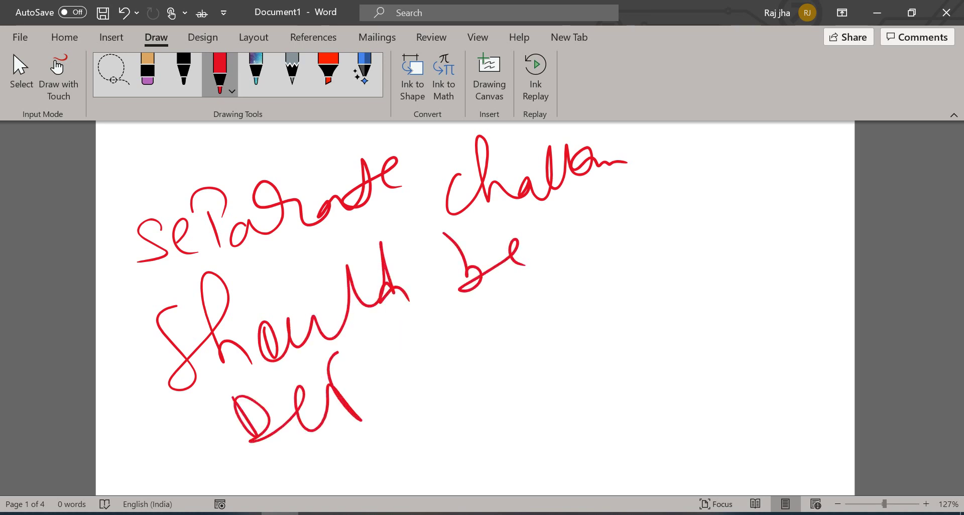
{"action": "mouse_move", "coordinate": [375, 382]}
{"action": "left_mouse_down"}
{"action": "mouse_move", "coordinate": [387, 373]}
{"action": "mouse_move", "coordinate": [429, 387]}
{"action": "left_mouse_up"}
{"action": "left_click_drag", "start_coordinate": [437, 342], "coordinate": [475, 369]}
{"action": "left_click_drag", "start_coordinate": [484, 339], "coordinate": [462, 367]}
{"action": "mouse_move", "coordinate": [527, 300]}
{"action": "left_mouse_down"}
{"action": "mouse_move", "coordinate": [541, 347]}
{"action": "mouse_move", "coordinate": [568, 322]}
{"action": "left_mouse_up"}
{"action": "left_click_drag", "start_coordinate": [567, 275], "coordinate": [610, 263]}
{"action": "mouse_move", "coordinate": [380, 447]}
{"action": "left_mouse_down"}
{"action": "mouse_move", "coordinate": [380, 470]}
{"action": "mouse_move", "coordinate": [432, 442]}
{"action": "mouse_move", "coordinate": [476, 437]}
{"action": "left_mouse_up"}
{"action": "mouse_move", "coordinate": [487, 417]}
{"action": "left_mouse_down"}
{"action": "mouse_move", "coordinate": [506, 445]}
{"action": "mouse_move", "coordinate": [500, 418]}
{"action": "mouse_move", "coordinate": [541, 425]}
{"action": "mouse_move", "coordinate": [575, 400]}
{"action": "mouse_move", "coordinate": [568, 433]}
{"action": "left_mouse_up"}
{"action": "mouse_move", "coordinate": [611, 400]}
{"action": "left_mouse_down"}
{"action": "mouse_move", "coordinate": [656, 383]}
{"action": "mouse_move", "coordinate": [651, 421]}
{"action": "left_mouse_up"}
{"action": "mouse_move", "coordinate": [486, 495]}
{"action": "left_mouse_down"}
{"action": "mouse_move", "coordinate": [517, 465]}
{"action": "mouse_move", "coordinate": [532, 475]}
{"action": "mouse_move", "coordinate": [581, 434]}
{"action": "mouse_move", "coordinate": [628, 461]}
{"action": "mouse_move", "coordinate": [675, 445]}
{"action": "left_mouse_up"}
{"action": "left_click", "coordinate": [594, 450]}
{"action": "mouse_move", "coordinate": [676, 411]}
{"action": "left_mouse_down"}
{"action": "mouse_move", "coordinate": [685, 447]}
{"action": "mouse_move", "coordinate": [742, 408]}
{"action": "mouse_move", "coordinate": [763, 432]}
{"action": "left_mouse_up"}
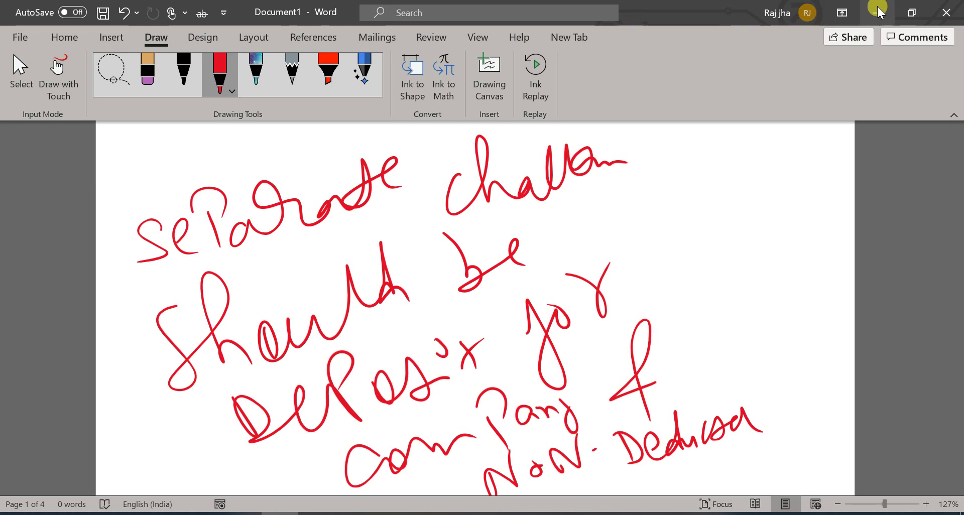
Step: Choose (0020) Company Deductees and (200) TDS/TCS Payable by Taxpayer on the challan form
{"action": "left_click", "coordinate": [878, 11]}
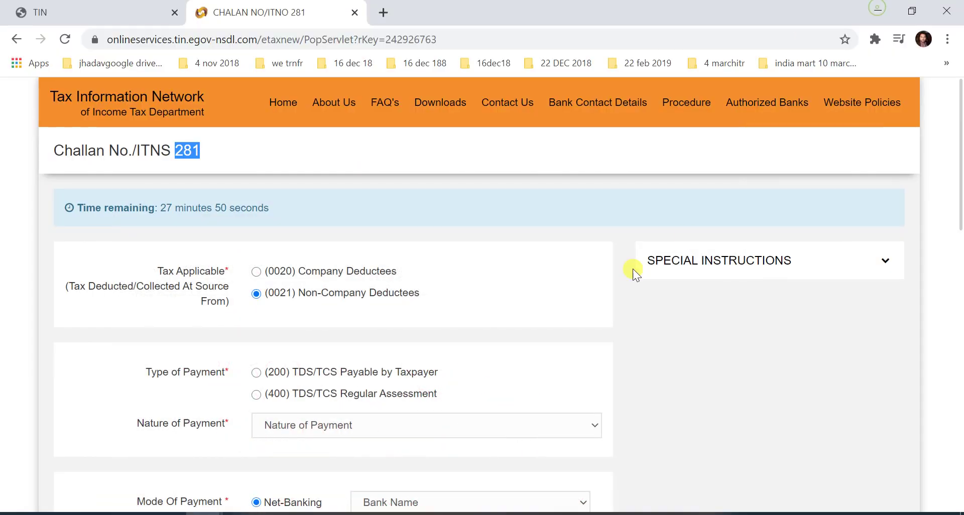
{"action": "left_click", "coordinate": [257, 272]}
{"action": "scroll", "coordinate": [413, 292], "scroll_direction": "down", "scroll_amount": 3}
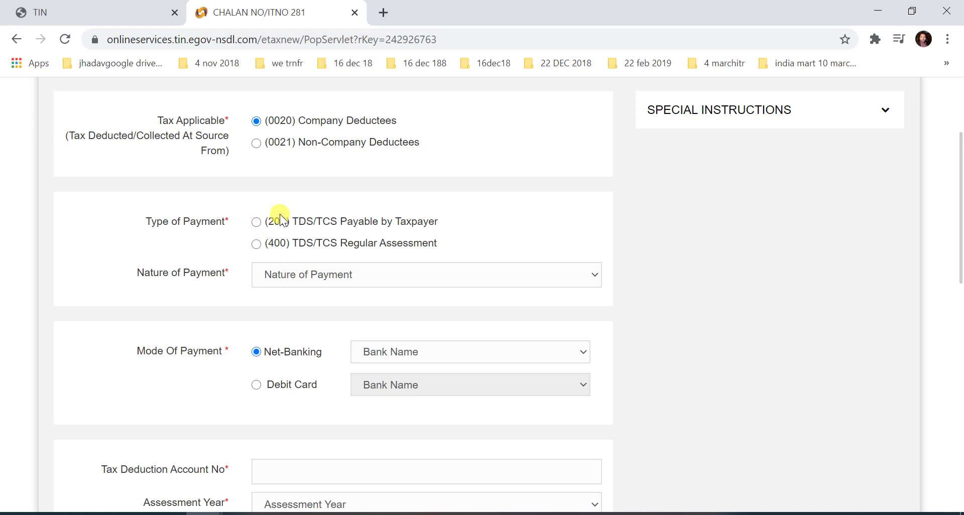
{"action": "left_click", "coordinate": [256, 223]}
{"action": "left_click", "coordinate": [256, 244]}
Step: Confirm the payment type and set Nature of Payment to 94I - Rent
{"action": "left_click", "coordinate": [256, 243]}
{"action": "left_click", "coordinate": [481, 276]}
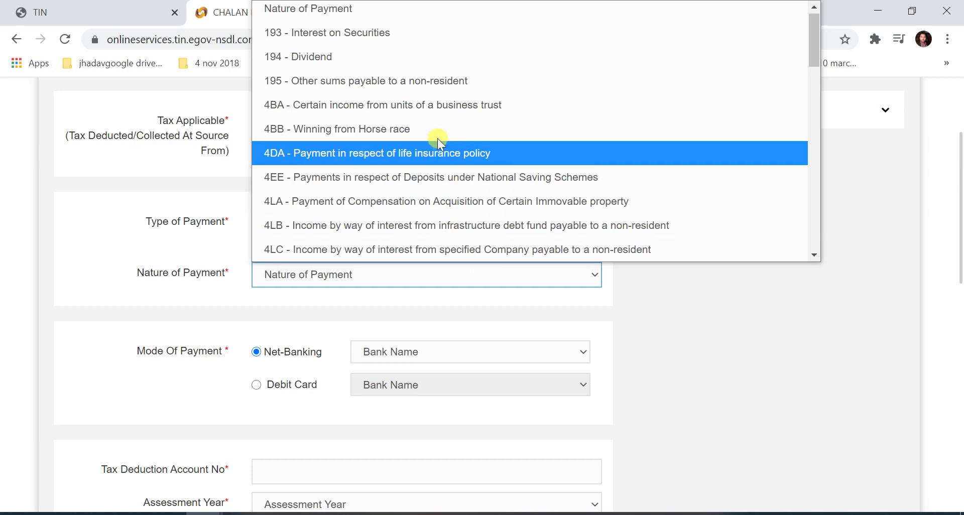
{"action": "scroll", "coordinate": [420, 125], "scroll_direction": "down", "scroll_amount": 5}
{"action": "scroll", "coordinate": [421, 124], "scroll_direction": "down", "scroll_amount": 1}
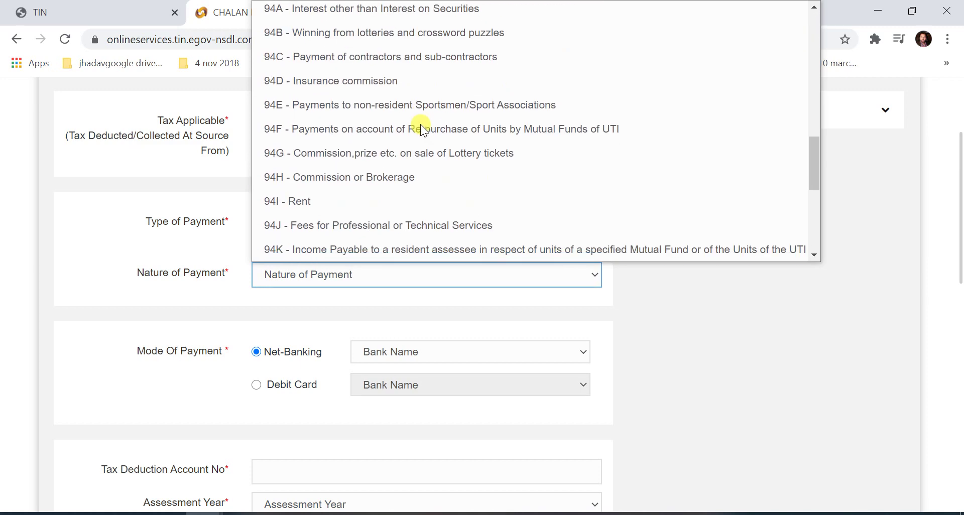
{"action": "scroll", "coordinate": [420, 124], "scroll_direction": "up", "scroll_amount": 10}
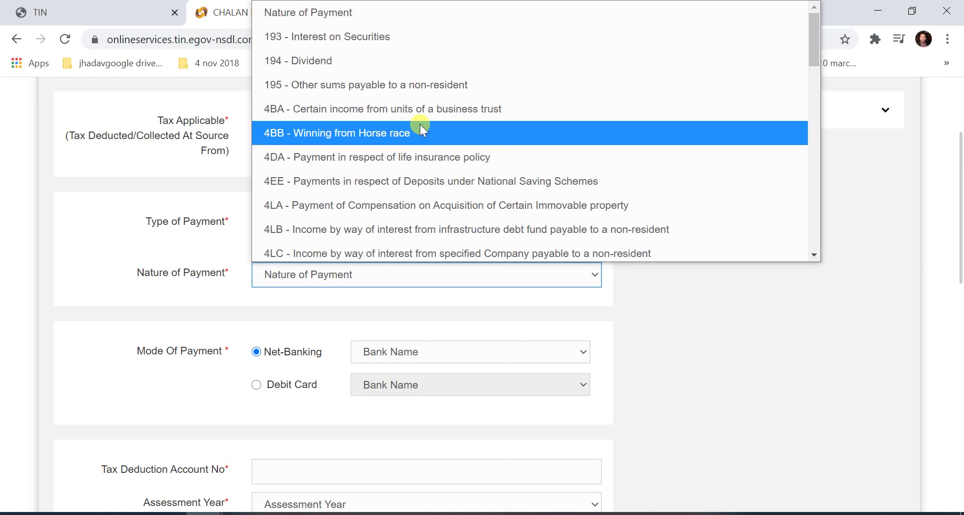
{"action": "scroll", "coordinate": [420, 124], "scroll_direction": "down", "scroll_amount": 15}
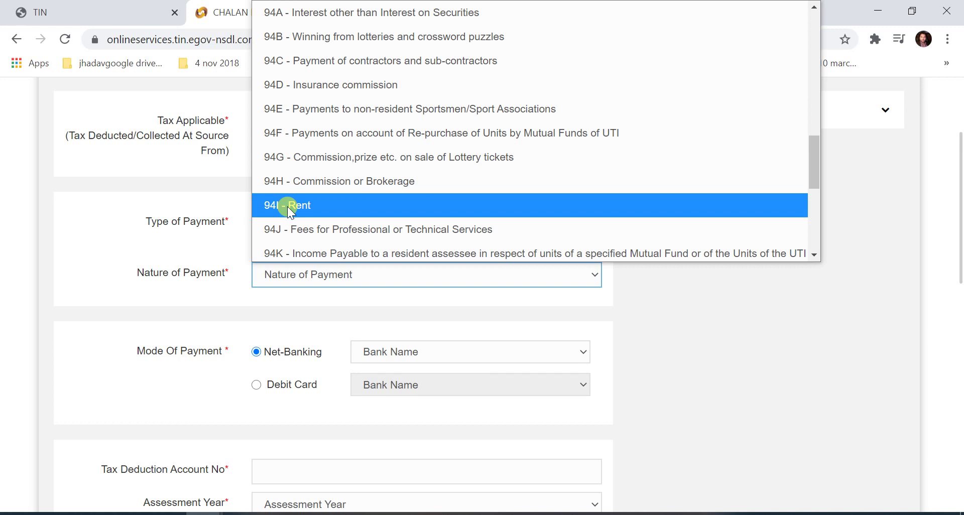
{"action": "left_click", "coordinate": [287, 206]}
Step: Try 94H - Commission or Brokerage, then revert Nature of Payment to 94I - Rent
{"action": "left_click", "coordinate": [378, 284]}
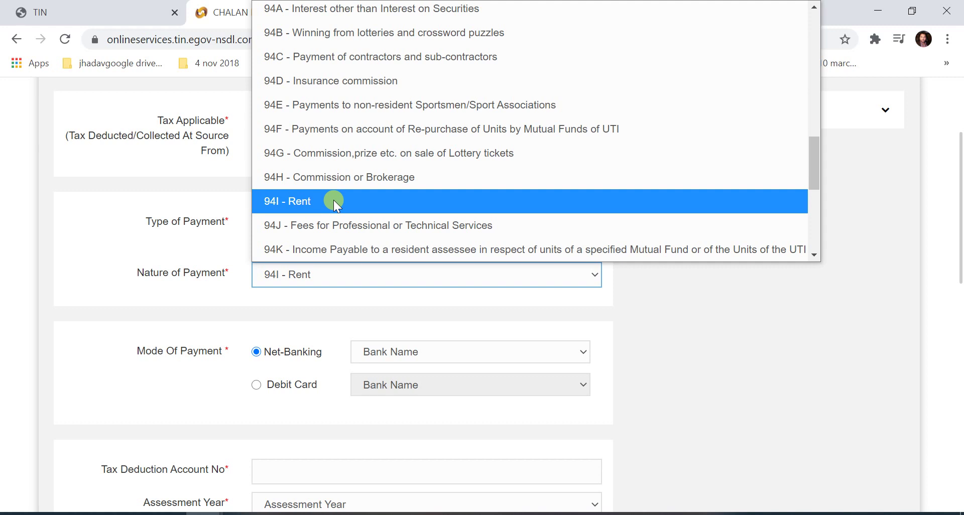
{"action": "left_click", "coordinate": [354, 174]}
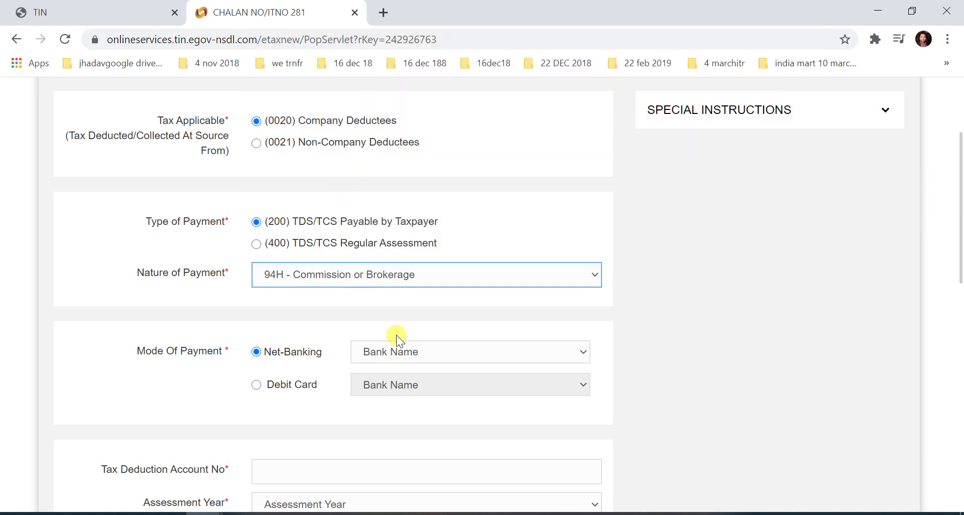
{"action": "left_click", "coordinate": [369, 275]}
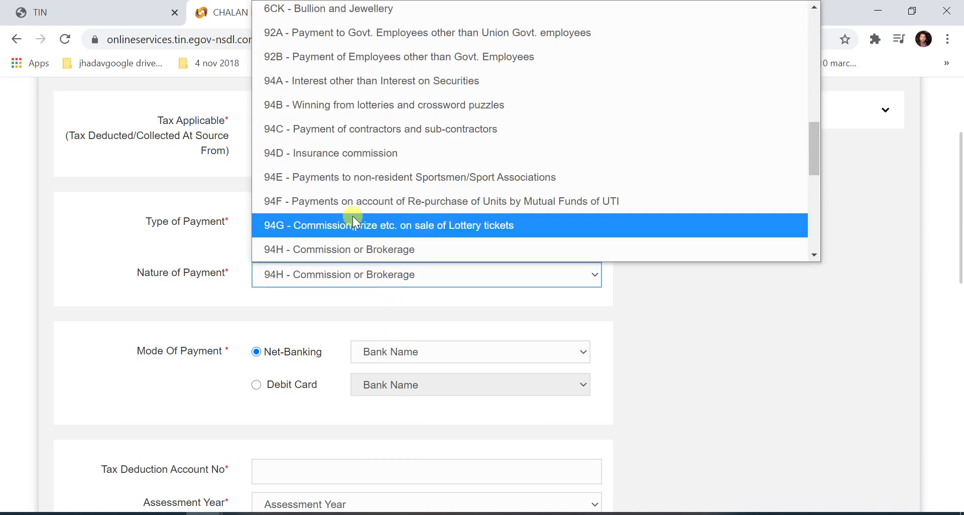
{"action": "scroll", "coordinate": [347, 209], "scroll_direction": "down", "scroll_amount": 3}
{"action": "left_click", "coordinate": [336, 123]}
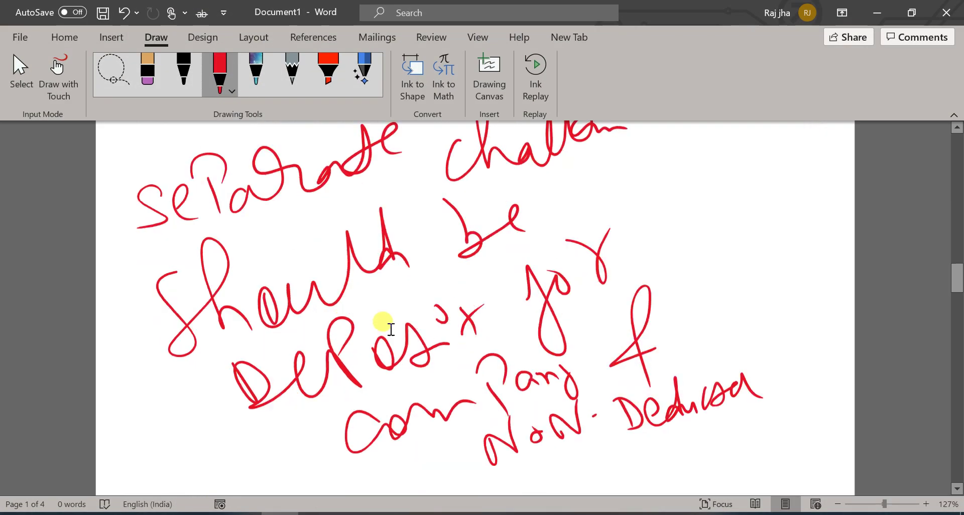
{"action": "scroll", "coordinate": [391, 329], "scroll_direction": "down", "scroll_amount": 10}
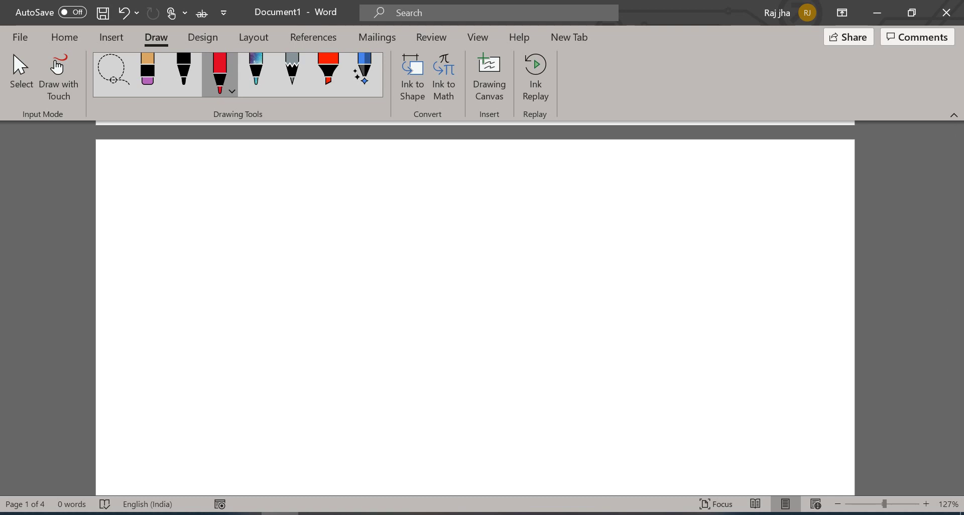
Step: Switch to the black pen and handwrite 'Separate challan should be deposit'
{"action": "left_click", "coordinate": [184, 70]}
{"action": "left_click", "coordinate": [184, 70]}
{"action": "left_click_drag", "start_coordinate": [137, 190], "coordinate": [121, 241]}
{"action": "left_click_drag", "start_coordinate": [161, 209], "coordinate": [174, 228]}
{"action": "left_click_drag", "start_coordinate": [203, 187], "coordinate": [213, 235]}
{"action": "mouse_move", "coordinate": [245, 200]}
{"action": "left_mouse_down"}
{"action": "mouse_move", "coordinate": [271, 174]}
{"action": "mouse_move", "coordinate": [314, 196]}
{"action": "mouse_move", "coordinate": [340, 163]}
{"action": "left_mouse_up"}
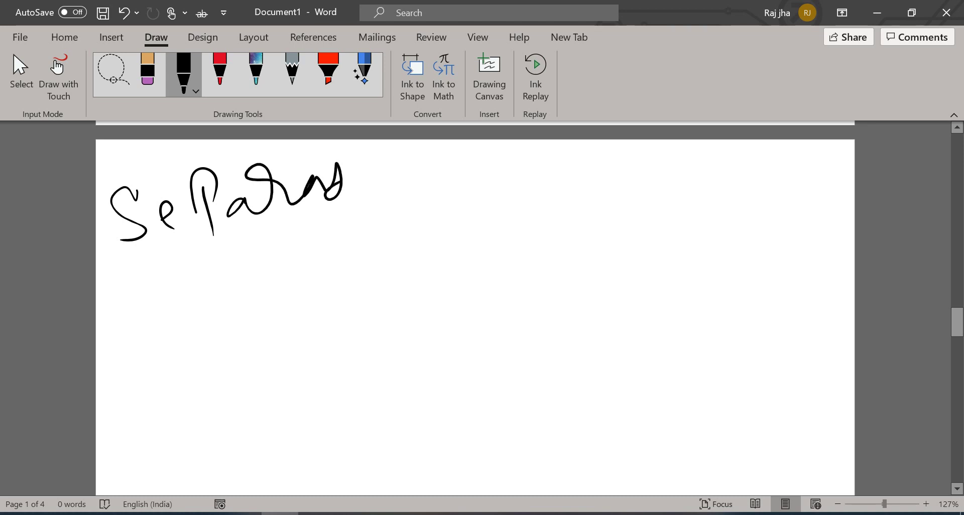
{"action": "mouse_move", "coordinate": [322, 198]}
{"action": "left_mouse_down"}
{"action": "mouse_move", "coordinate": [376, 191]}
{"action": "mouse_move", "coordinate": [450, 211]}
{"action": "mouse_move", "coordinate": [502, 201]}
{"action": "mouse_move", "coordinate": [556, 171]}
{"action": "mouse_move", "coordinate": [585, 173]}
{"action": "left_mouse_up"}
{"action": "mouse_move", "coordinate": [176, 269]}
{"action": "left_mouse_down"}
{"action": "mouse_move", "coordinate": [175, 336]}
{"action": "mouse_move", "coordinate": [261, 326]}
{"action": "left_mouse_up"}
{"action": "mouse_move", "coordinate": [297, 294]}
{"action": "left_mouse_down"}
{"action": "mouse_move", "coordinate": [301, 313]}
{"action": "mouse_move", "coordinate": [372, 294]}
{"action": "mouse_move", "coordinate": [394, 299]}
{"action": "left_mouse_up"}
{"action": "left_click_drag", "start_coordinate": [437, 236], "coordinate": [502, 284]}
{"action": "mouse_move", "coordinate": [542, 249]}
{"action": "left_mouse_down"}
{"action": "mouse_move", "coordinate": [630, 276]}
{"action": "mouse_move", "coordinate": [673, 251]}
{"action": "mouse_move", "coordinate": [684, 274]}
{"action": "left_mouse_up"}
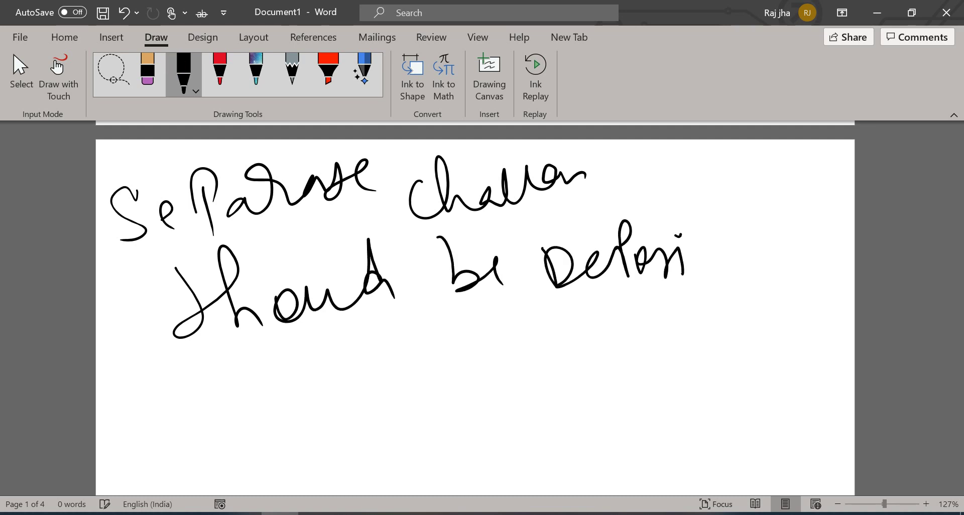
{"action": "left_click_drag", "start_coordinate": [690, 236], "coordinate": [727, 230]}
Step: Add 'for each session.', underline 'each session', then minimize Word
{"action": "mouse_move", "coordinate": [167, 366]}
{"action": "left_mouse_down"}
{"action": "mouse_move", "coordinate": [179, 407]}
{"action": "mouse_move", "coordinate": [245, 387]}
{"action": "mouse_move", "coordinate": [236, 402]}
{"action": "left_mouse_up"}
{"action": "mouse_move", "coordinate": [331, 392]}
{"action": "left_mouse_down"}
{"action": "mouse_move", "coordinate": [352, 382]}
{"action": "mouse_move", "coordinate": [407, 387]}
{"action": "mouse_move", "coordinate": [429, 322]}
{"action": "mouse_move", "coordinate": [447, 394]}
{"action": "left_mouse_up"}
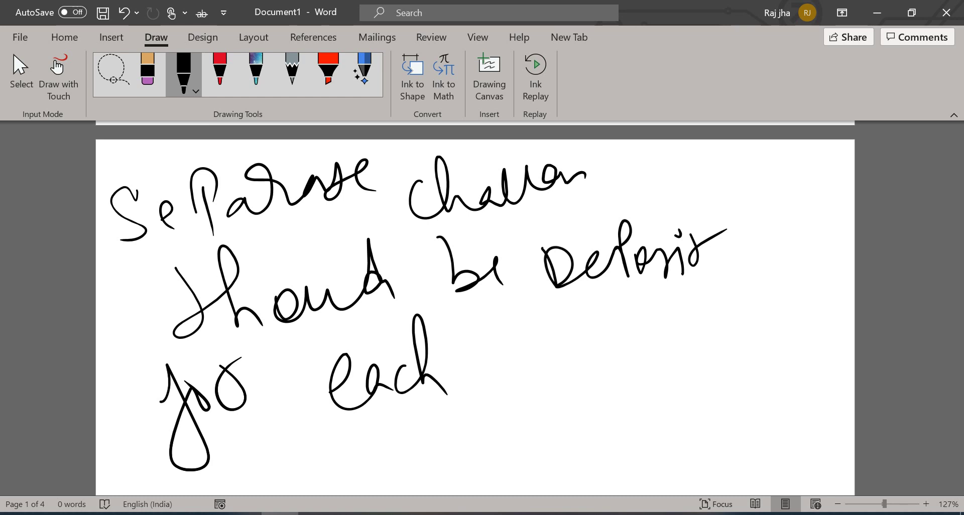
{"action": "left_click_drag", "start_coordinate": [498, 333], "coordinate": [537, 369]}
{"action": "left_click_drag", "start_coordinate": [560, 327], "coordinate": [615, 354]}
{"action": "left_click", "coordinate": [618, 329]}
{"action": "mouse_move", "coordinate": [633, 312]}
{"action": "left_mouse_down"}
{"action": "mouse_move", "coordinate": [637, 324]}
{"action": "mouse_move", "coordinate": [655, 324]}
{"action": "left_mouse_up"}
{"action": "left_click", "coordinate": [666, 314]}
{"action": "left_click_drag", "start_coordinate": [477, 431], "coordinate": [666, 361]}
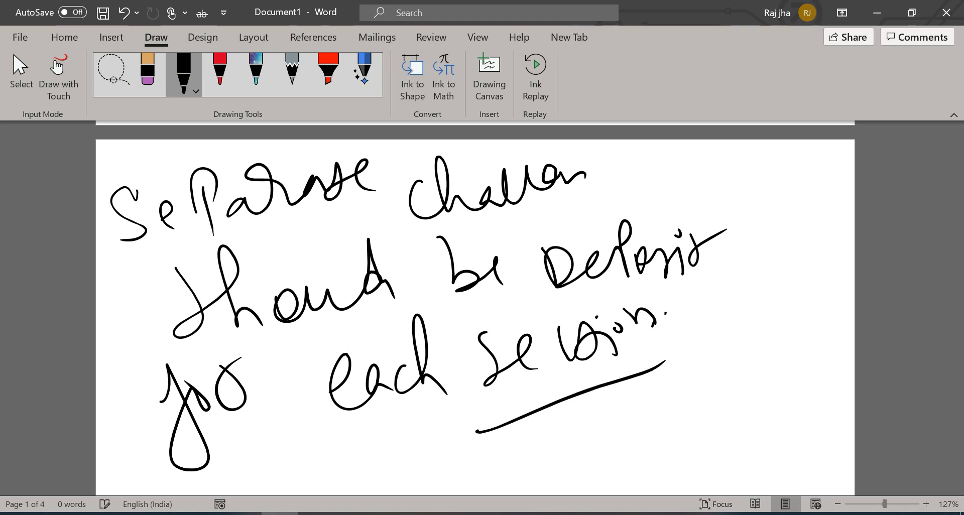
{"action": "left_click", "coordinate": [876, 12]}
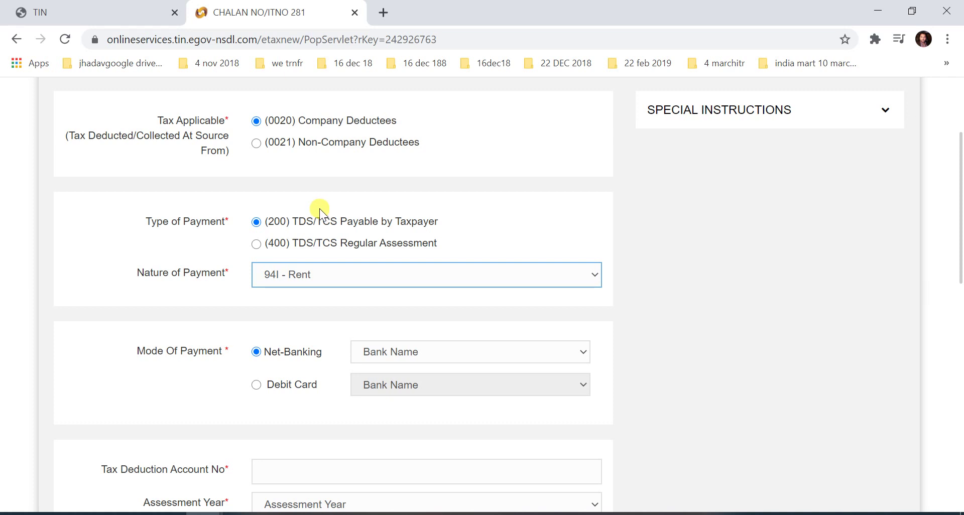
Step: Pick ICICI Bank from the Net-Banking bank list on the ITNS 281 form
{"action": "scroll", "coordinate": [318, 212], "scroll_direction": "up", "scroll_amount": 3}
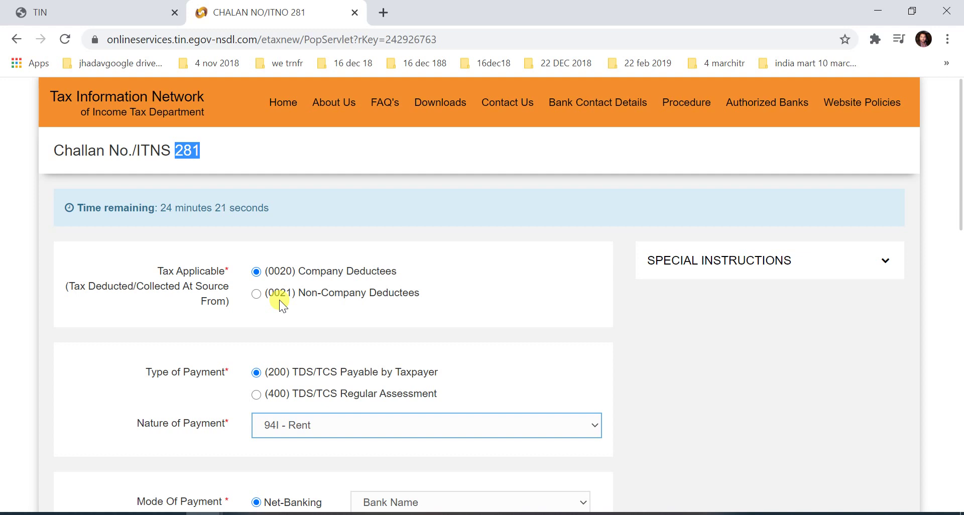
{"action": "scroll", "coordinate": [289, 303], "scroll_direction": "down", "scroll_amount": 3}
{"action": "scroll", "coordinate": [290, 303], "scroll_direction": "down", "scroll_amount": 4}
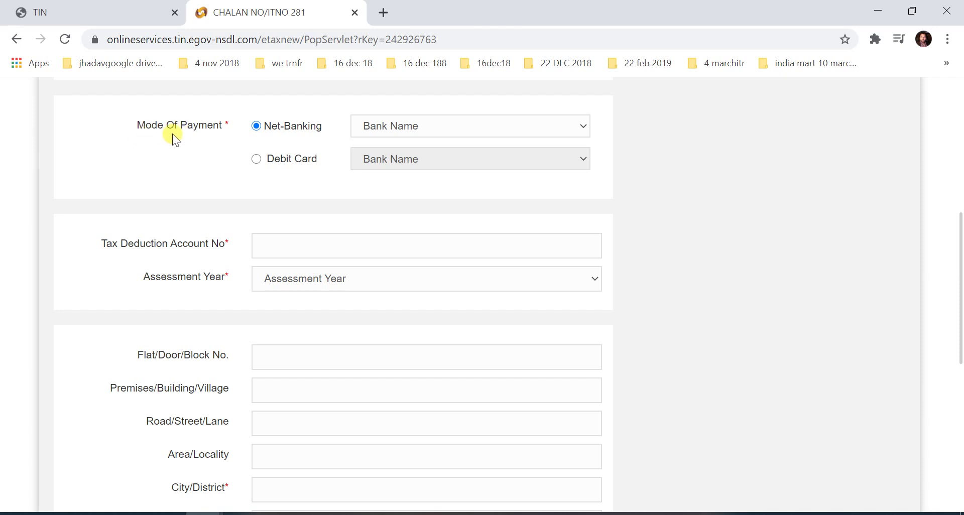
{"action": "scroll", "coordinate": [403, 142], "scroll_direction": "up", "scroll_amount": 3}
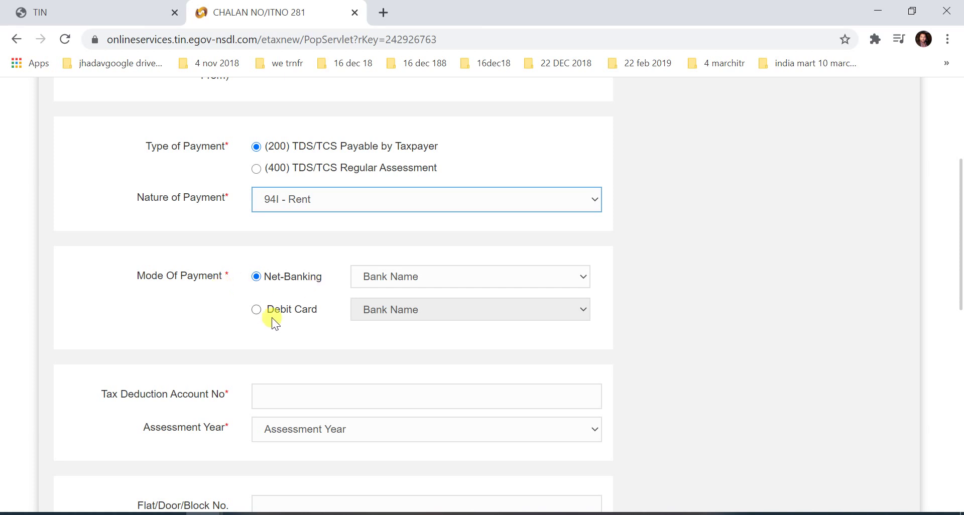
{"action": "left_click", "coordinate": [438, 278]}
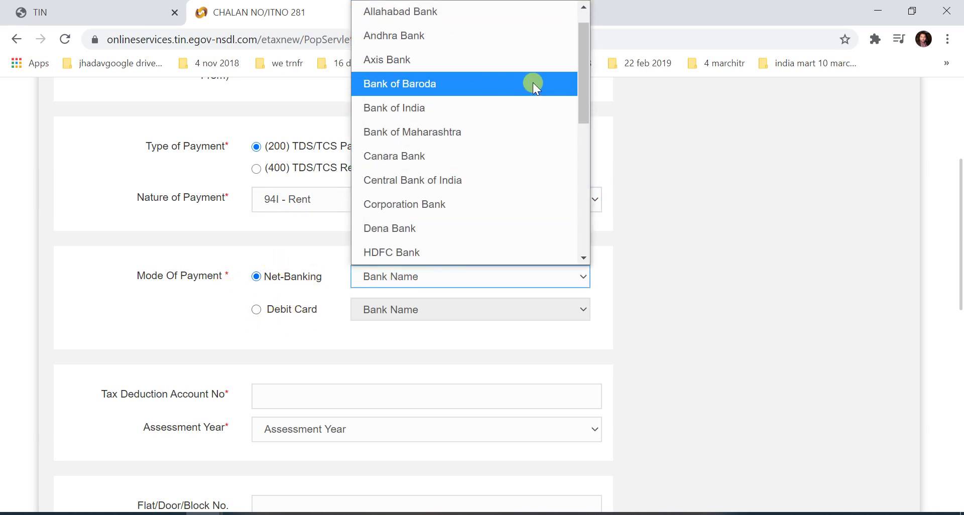
{"action": "left_click_drag", "start_coordinate": [591, 75], "coordinate": [591, 138]}
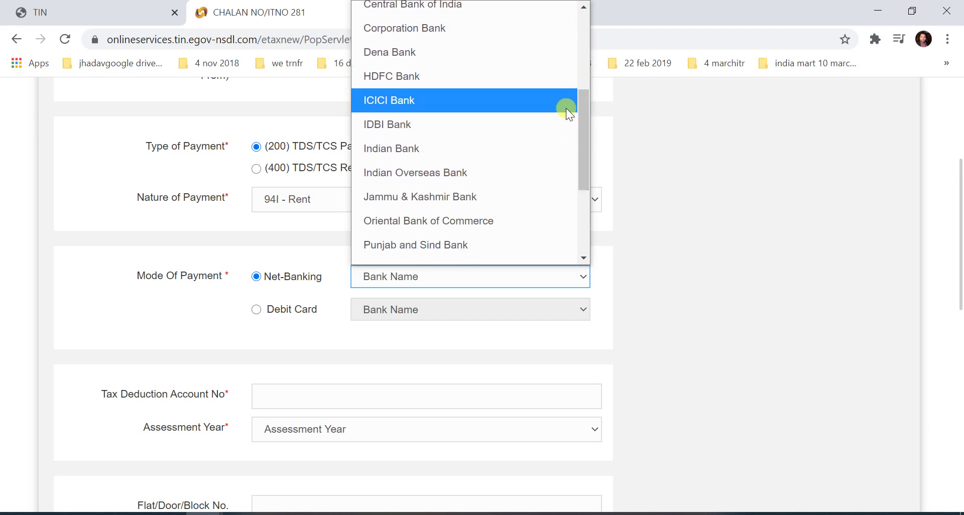
{"action": "left_click", "coordinate": [510, 103]}
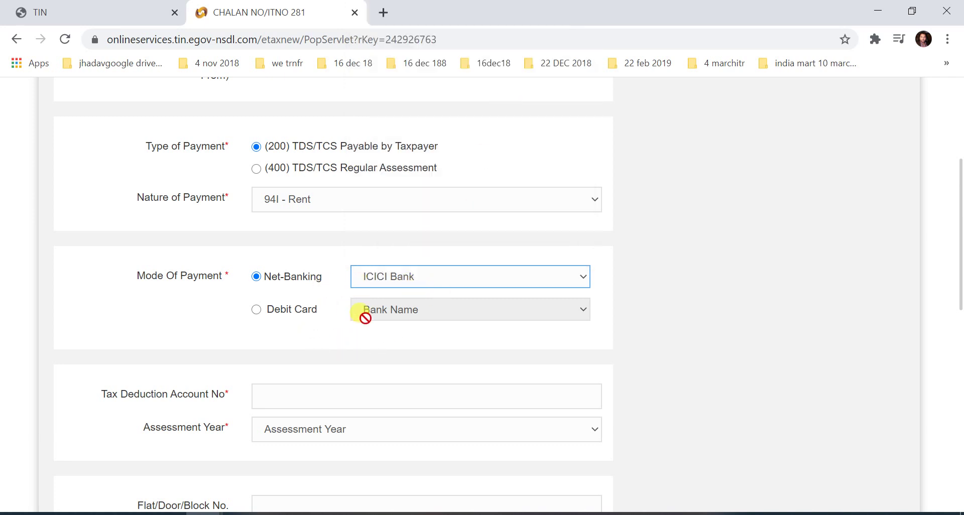
{"action": "scroll", "coordinate": [205, 271], "scroll_direction": "down", "scroll_amount": 3}
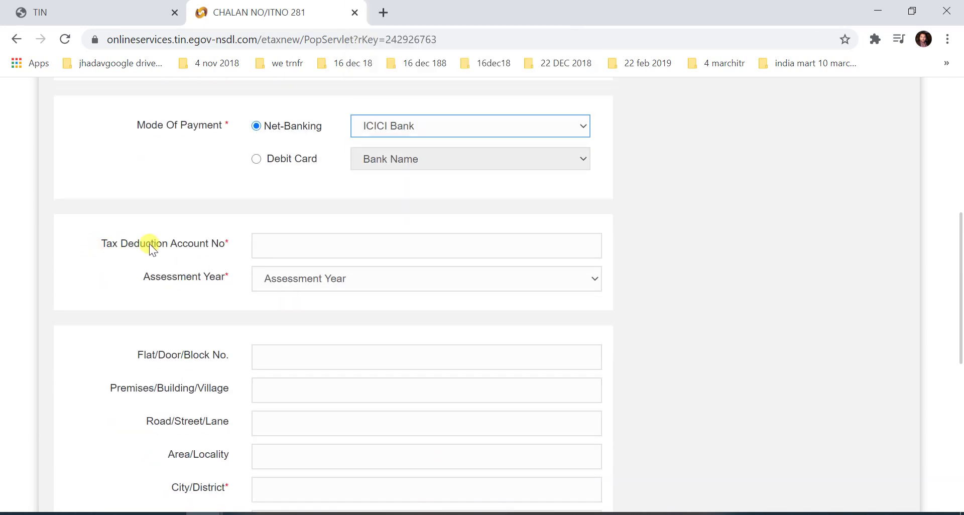
Step: Enter the tax deduction account number and set Assessment Year to 2021-22 on challan 281
{"action": "left_click", "coordinate": [285, 244]}
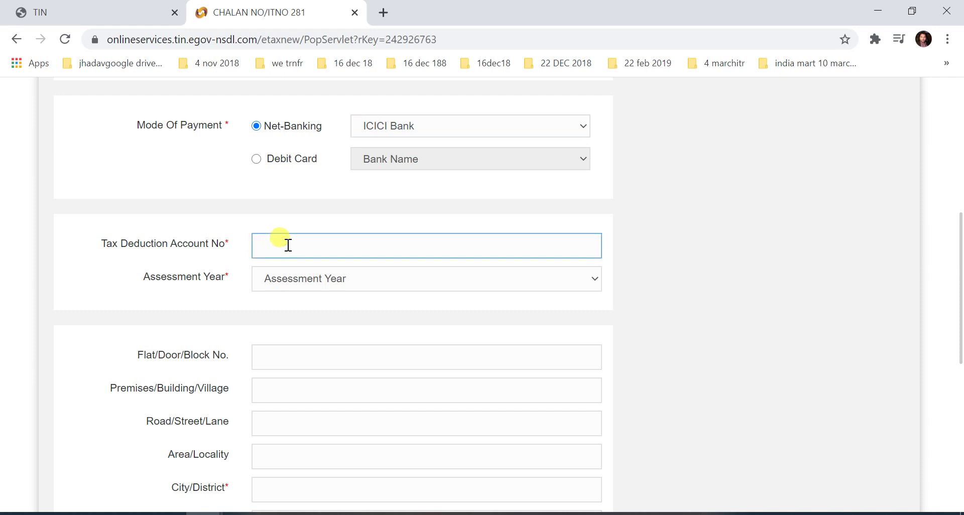
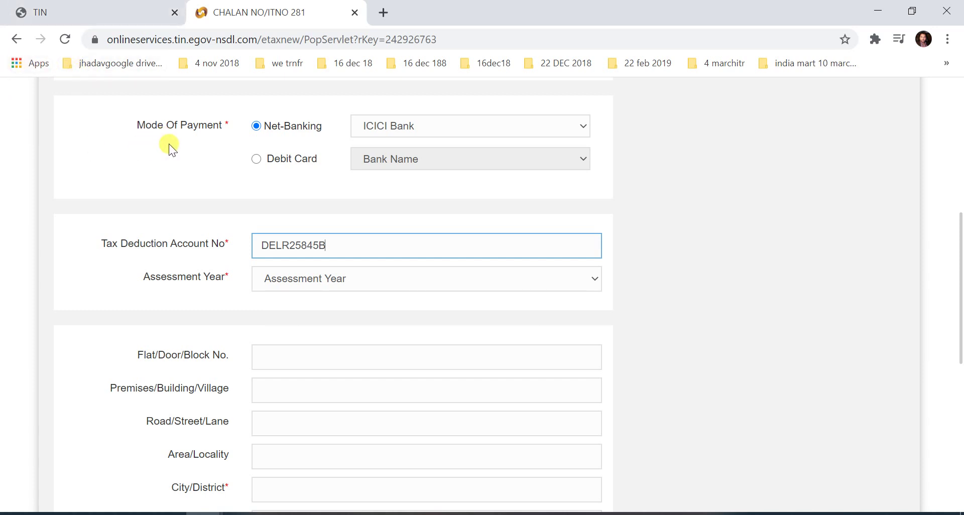
{"action": "left_click_drag", "start_coordinate": [334, 246], "coordinate": [232, 242]}
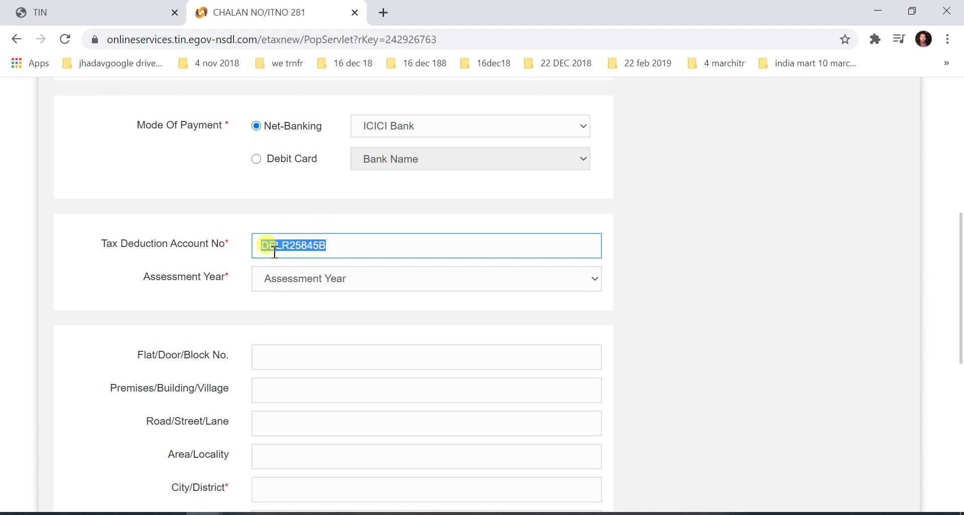
{"action": "left_click", "coordinate": [383, 279]}
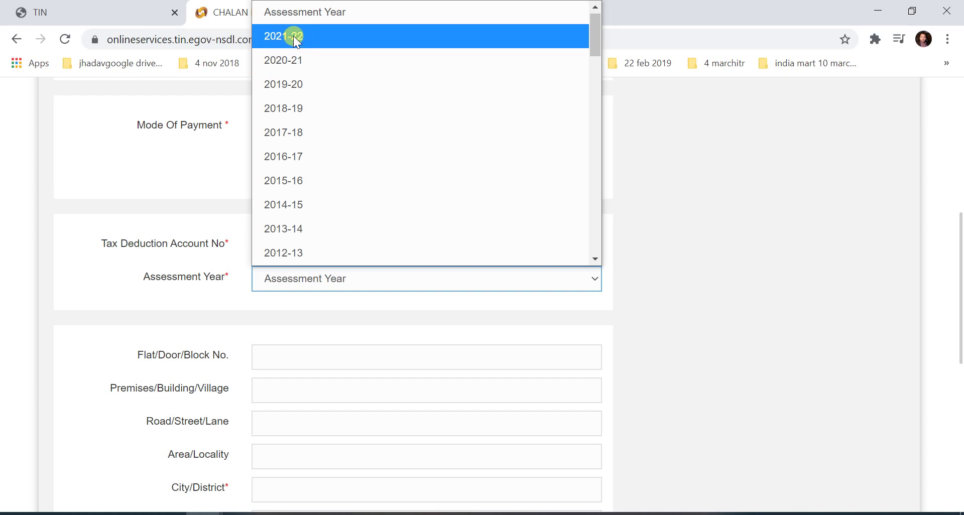
{"action": "left_click", "coordinate": [292, 37]}
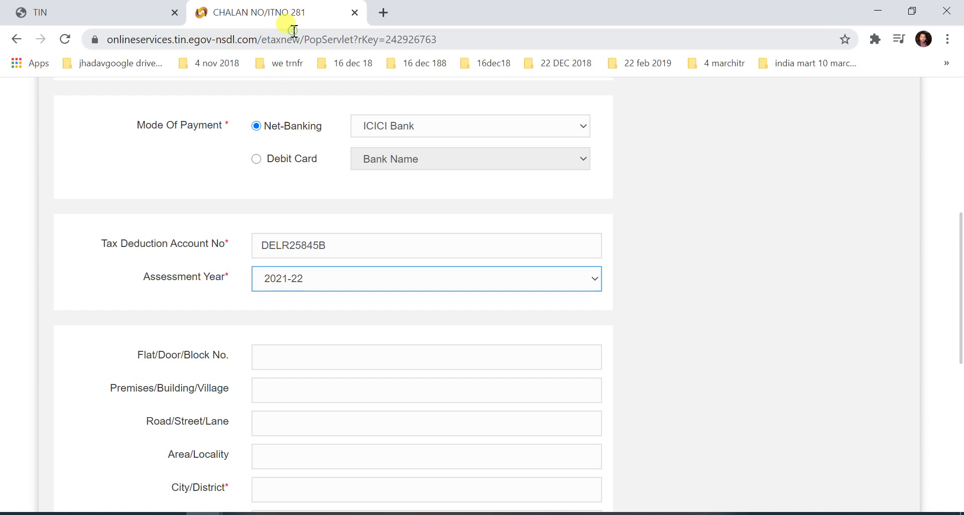
{"action": "left_click", "coordinate": [305, 277]}
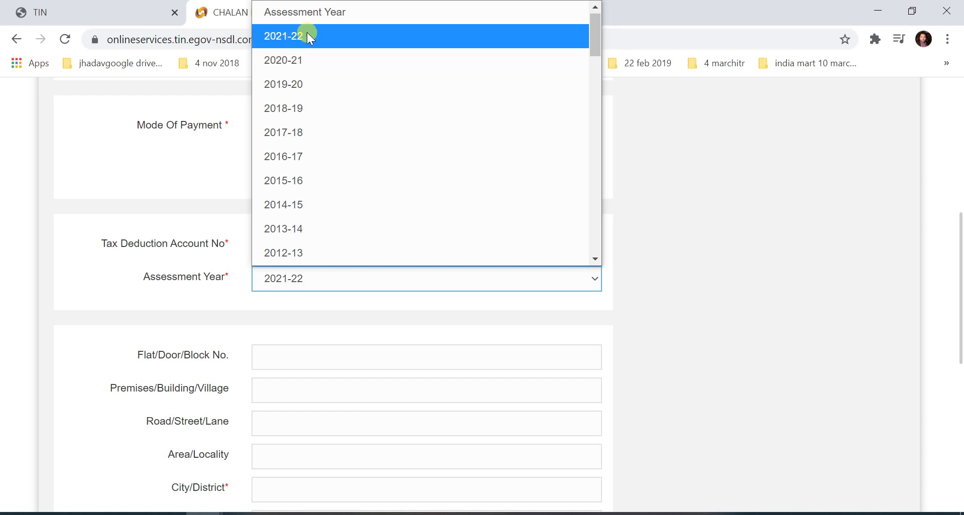
{"action": "left_click", "coordinate": [314, 36]}
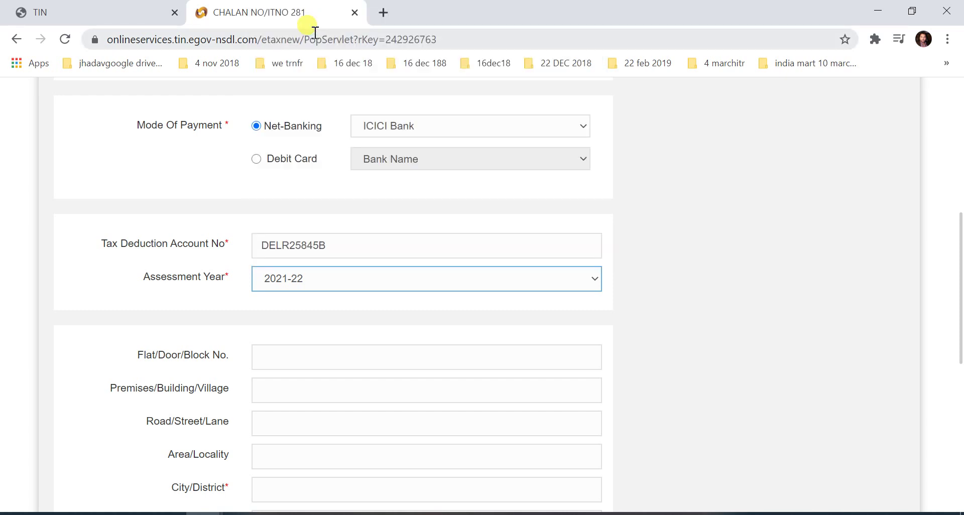
Step: Fill the address fields from a saved autofill entry and clear the prefilled mobile number
{"action": "scroll", "coordinate": [224, 231], "scroll_direction": "down", "scroll_amount": 3}
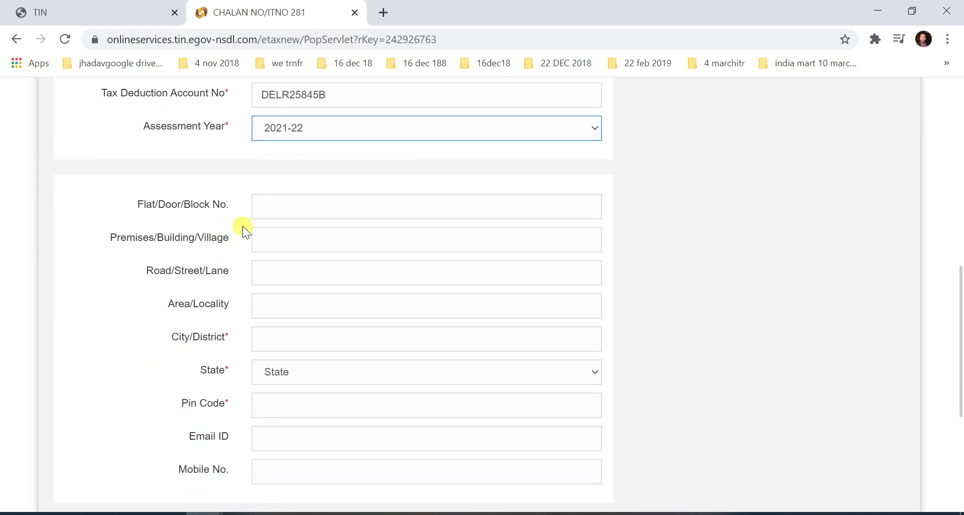
{"action": "left_click", "coordinate": [292, 208]}
{"action": "type", "text": "D"}
{"action": "key", "text": "Tab"}
{"action": "key", "text": "Tab"}
{"action": "type", "text": "D"}
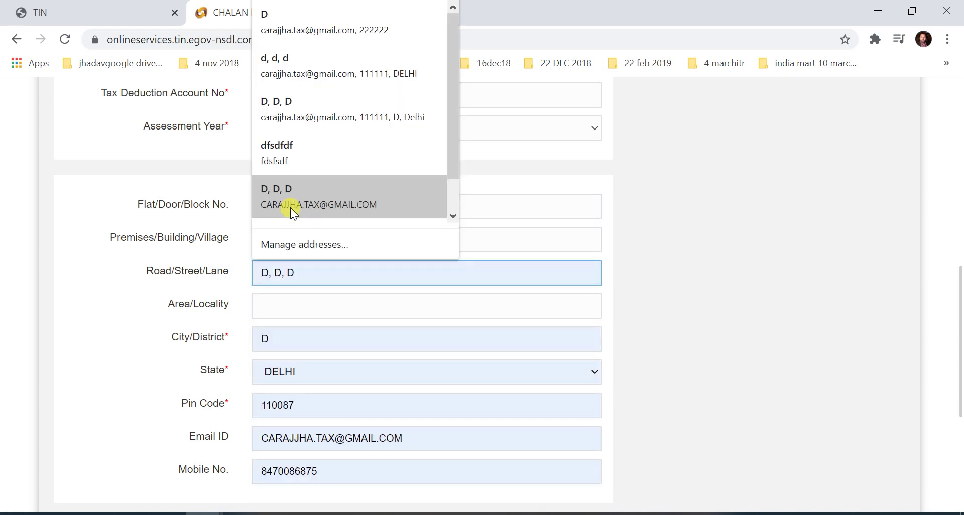
{"action": "left_click", "coordinate": [293, 209]}
{"action": "key", "text": "Tab"}
{"action": "type", "text": "D"}
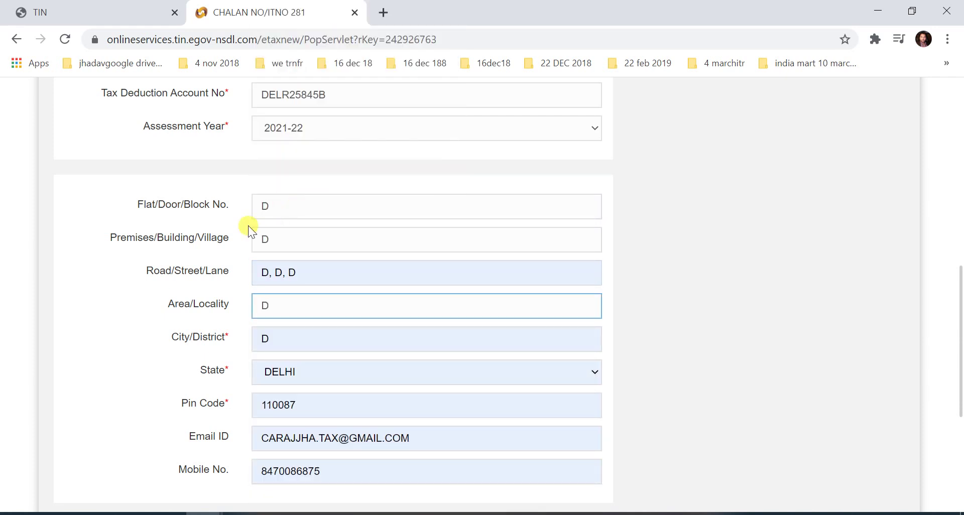
{"action": "scroll", "coordinate": [152, 239], "scroll_direction": "down", "scroll_amount": 3}
{"action": "left_click_drag", "start_coordinate": [331, 318], "coordinate": [254, 318]}
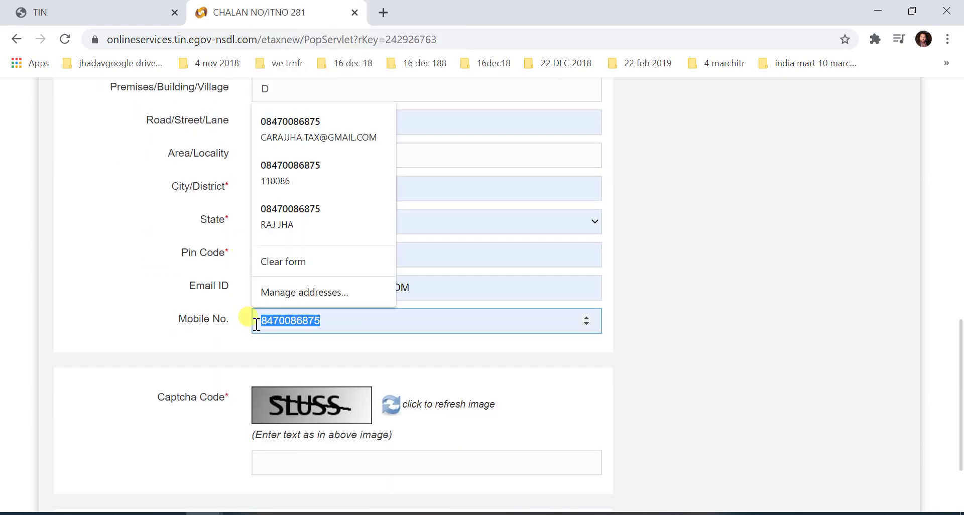
{"action": "key", "text": "BackSpace"}
Step: Correct the City/District entry to DELHI
{"action": "scroll", "coordinate": [343, 224], "scroll_direction": "up", "scroll_amount": 1}
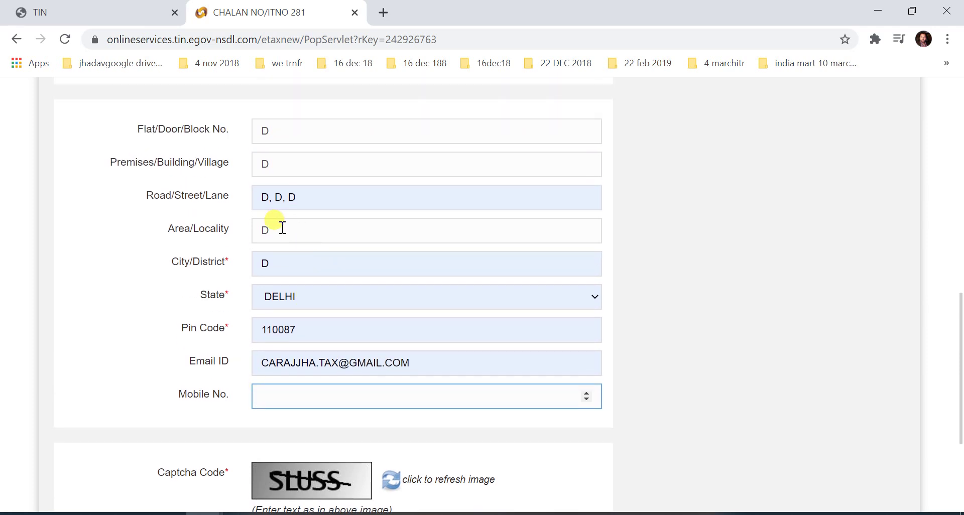
{"action": "left_click", "coordinate": [276, 263]}
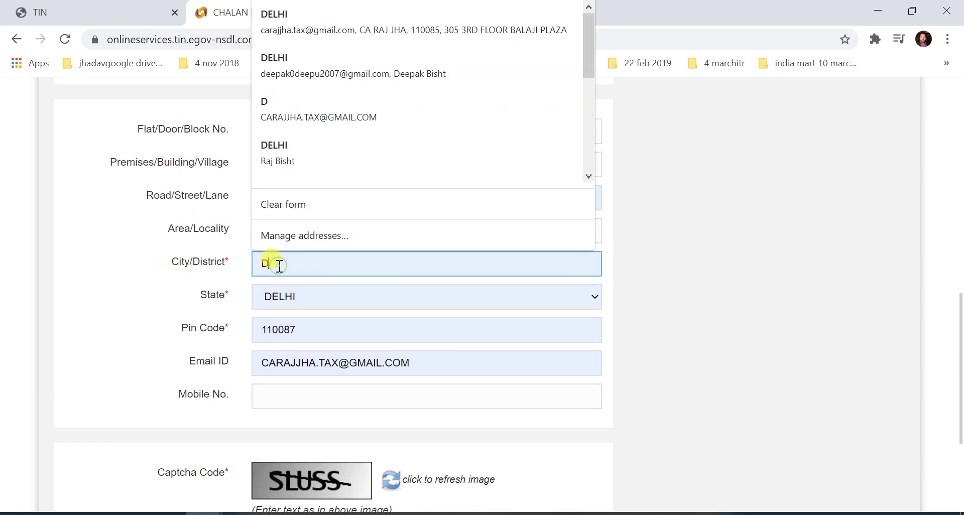
{"action": "type", "text": "DEL"}
{"action": "key", "text": "BackSpace"}
{"action": "key", "text": "BackSpace"}
{"action": "key", "text": "BackSpace"}
{"action": "type", "text": "ELHI"}
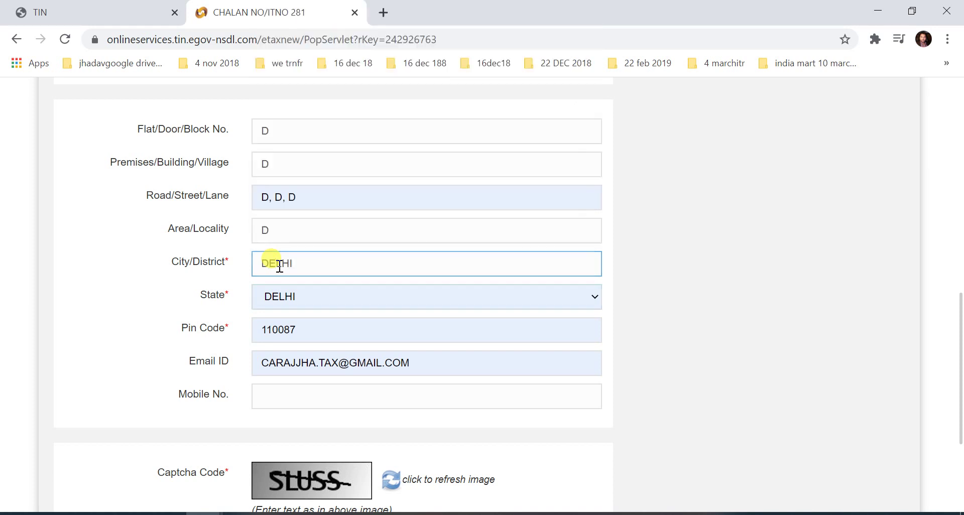
{"action": "key", "text": "Tab"}
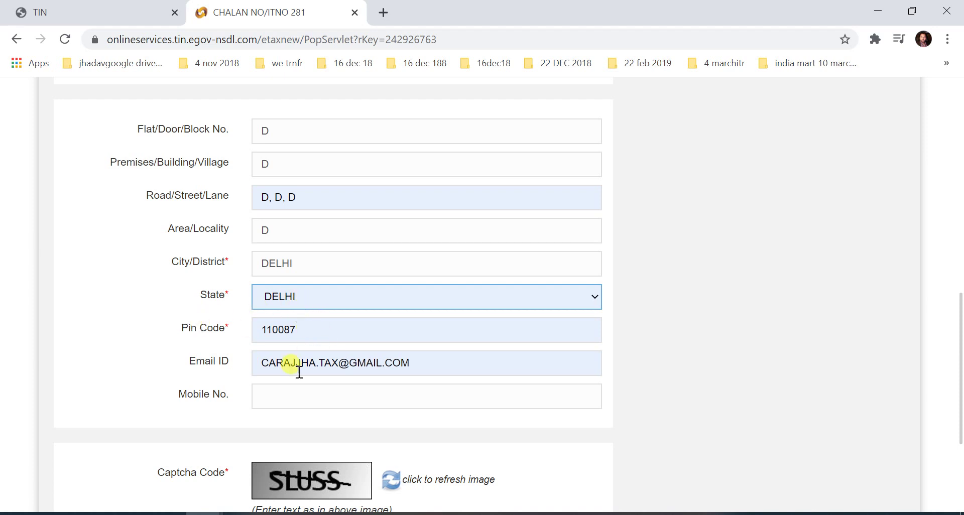
Step: Enter the mobile number and captcha code, then submit the challan for confirmation
{"action": "left_click", "coordinate": [278, 395]}
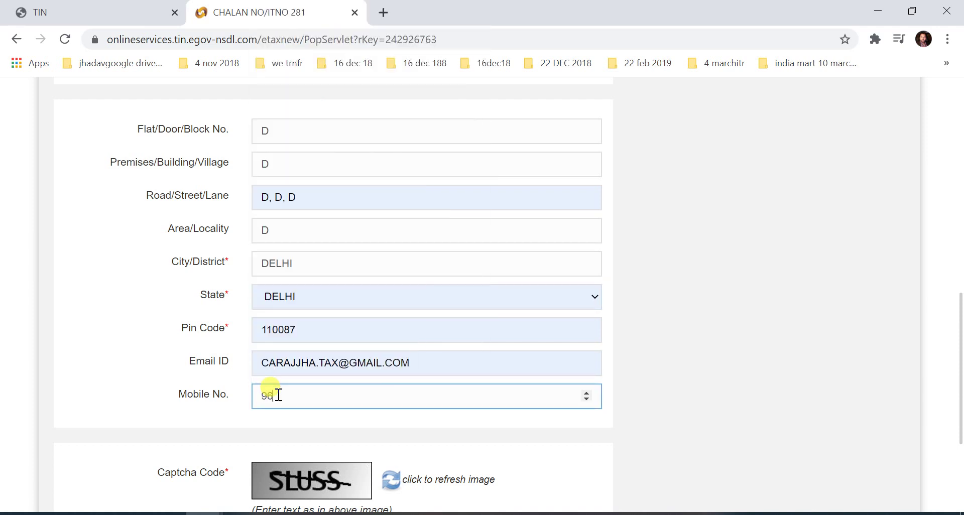
{"action": "scroll", "coordinate": [424, 255], "scroll_direction": "down", "scroll_amount": 1}
{"action": "scroll", "coordinate": [424, 256], "scroll_direction": "down", "scroll_amount": 1}
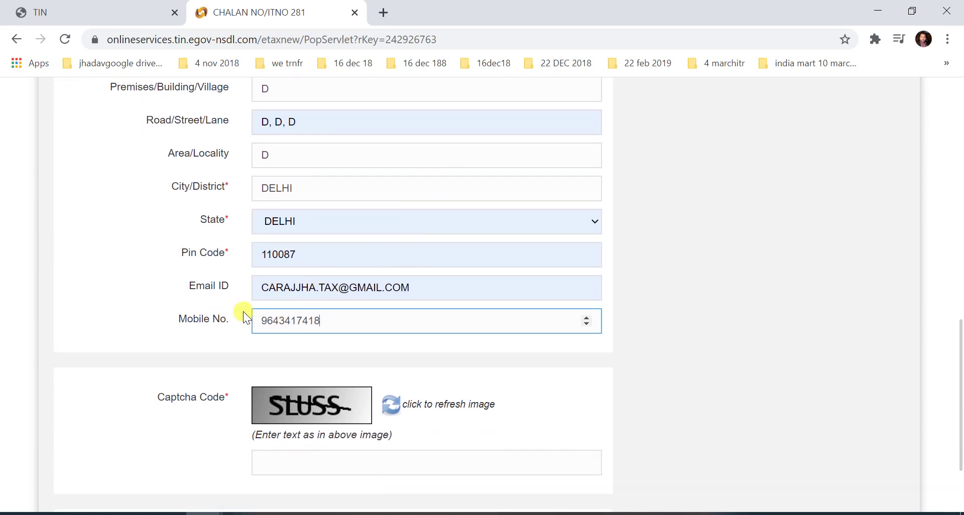
{"action": "left_click", "coordinate": [149, 276]}
{"action": "scroll", "coordinate": [190, 285], "scroll_direction": "down", "scroll_amount": 3}
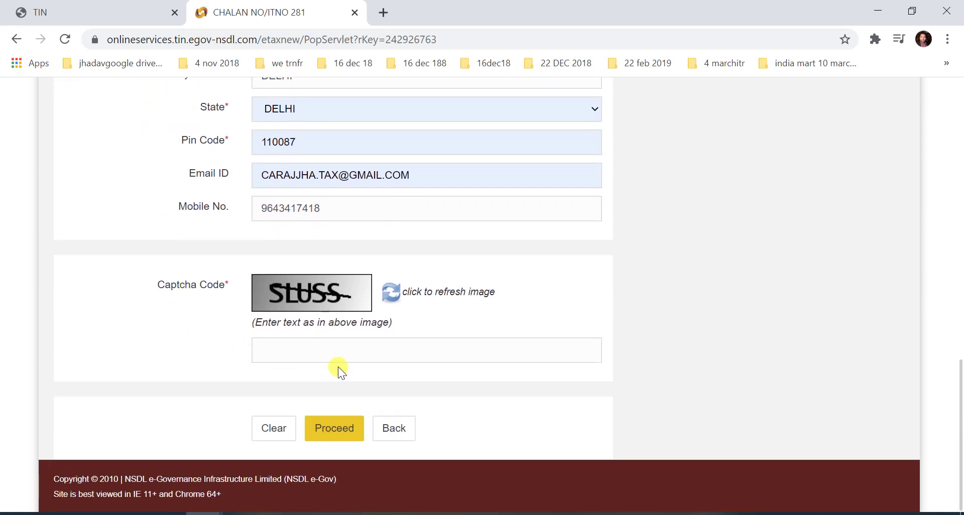
{"action": "left_click", "coordinate": [340, 353]}
{"action": "type", "text": "SL"}
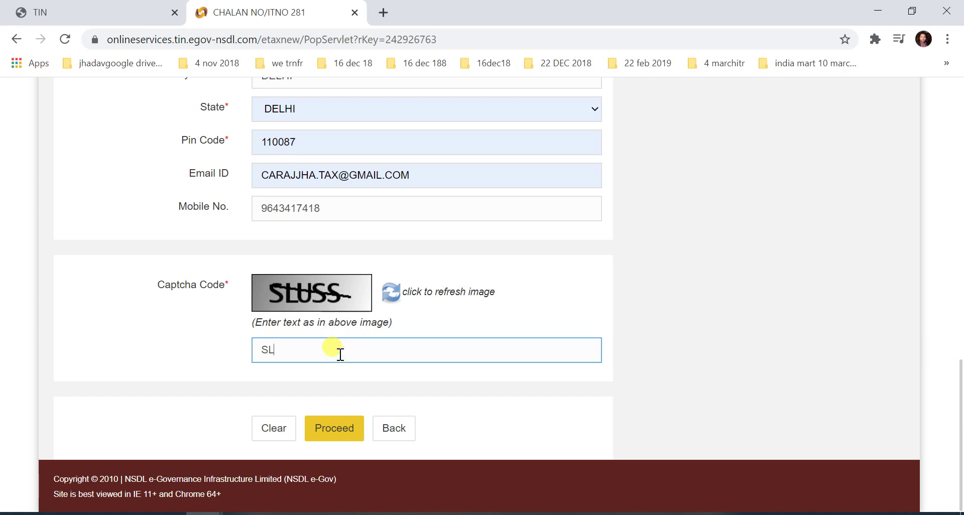
{"action": "type", "text": "USS"}
{"action": "left_click", "coordinate": [335, 435]}
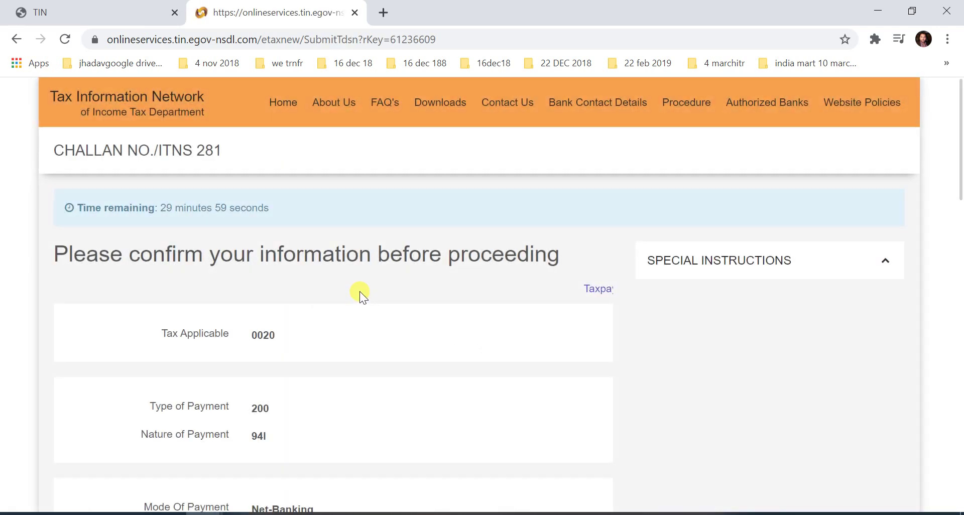
Step: Agree to the NSDL consent terms on the confirmation page
{"action": "scroll", "coordinate": [353, 293], "scroll_direction": "down", "scroll_amount": 2}
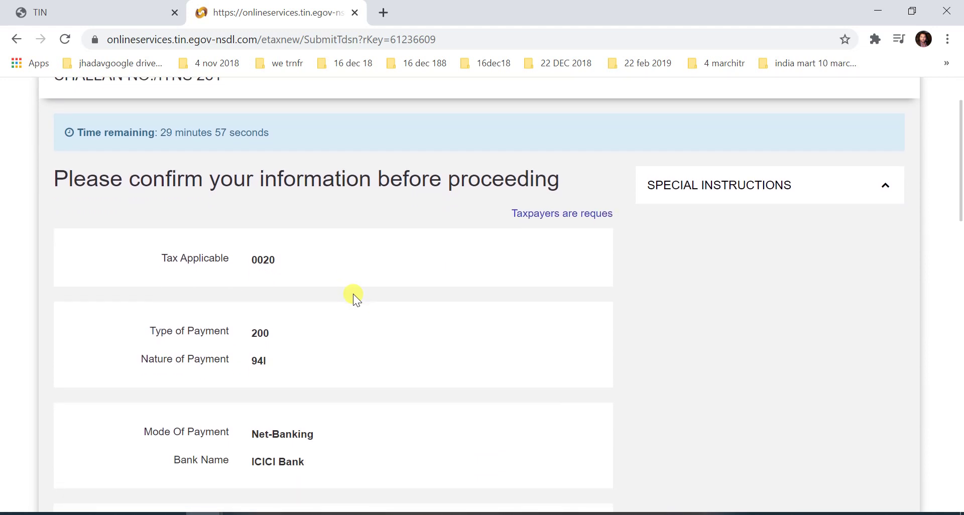
{"action": "scroll", "coordinate": [354, 294], "scroll_direction": "down", "scroll_amount": 3}
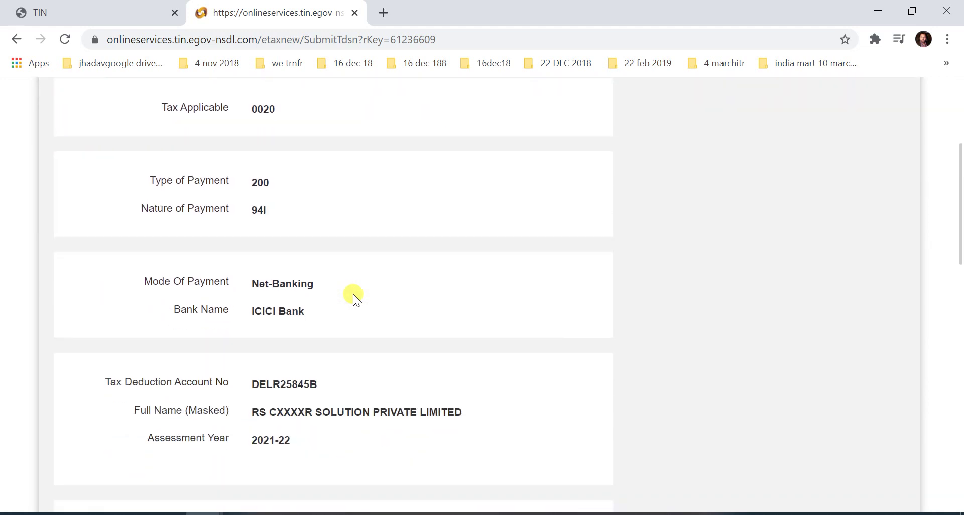
{"action": "scroll", "coordinate": [354, 293], "scroll_direction": "down", "scroll_amount": 5}
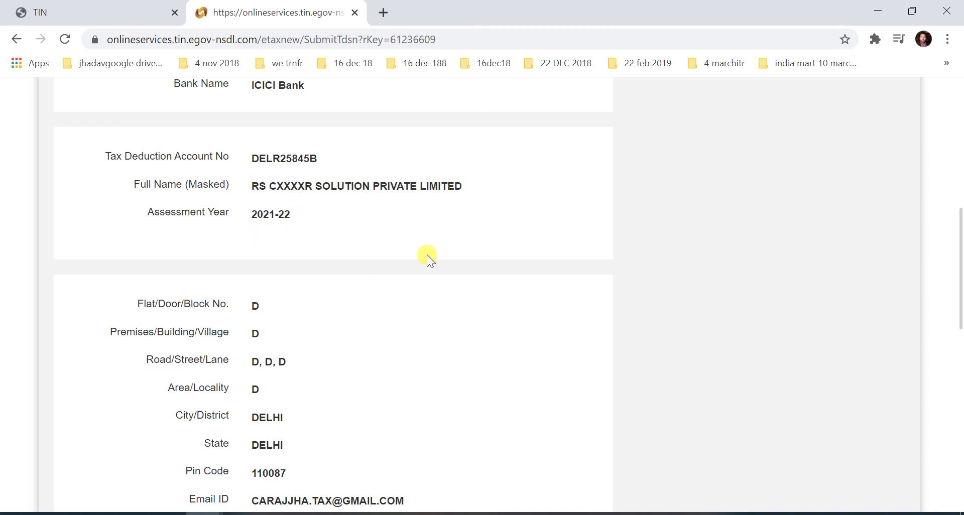
{"action": "scroll", "coordinate": [352, 279], "scroll_direction": "down", "scroll_amount": 9}
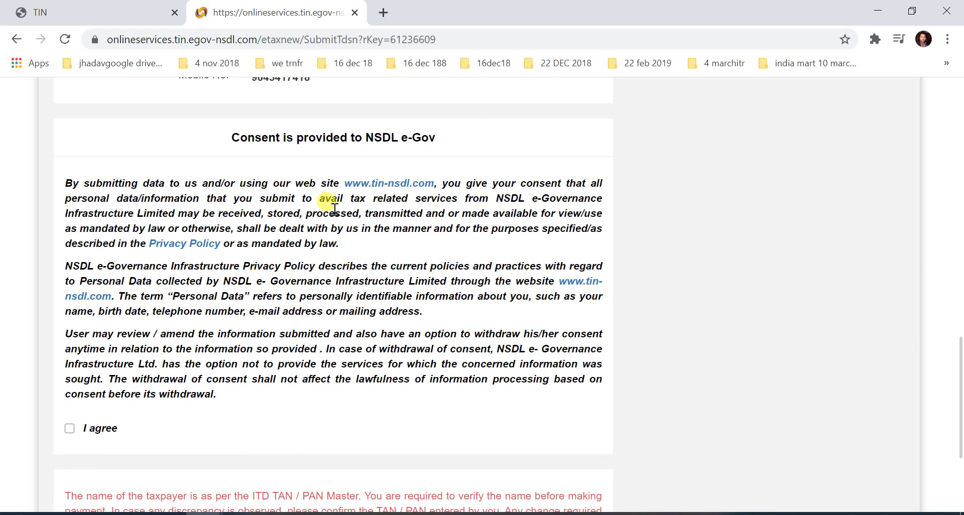
{"action": "scroll", "coordinate": [267, 306], "scroll_direction": "up", "scroll_amount": 20}
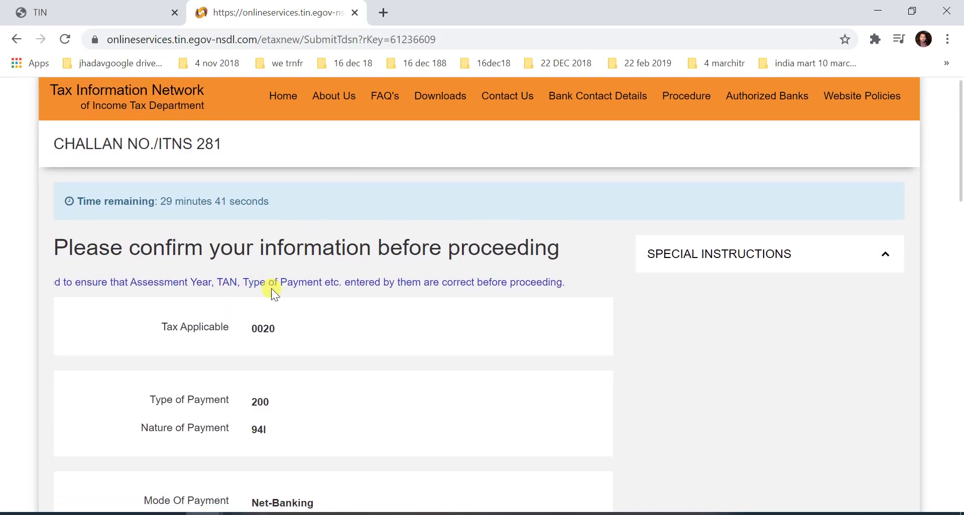
{"action": "scroll", "coordinate": [272, 289], "scroll_direction": "down", "scroll_amount": 20}
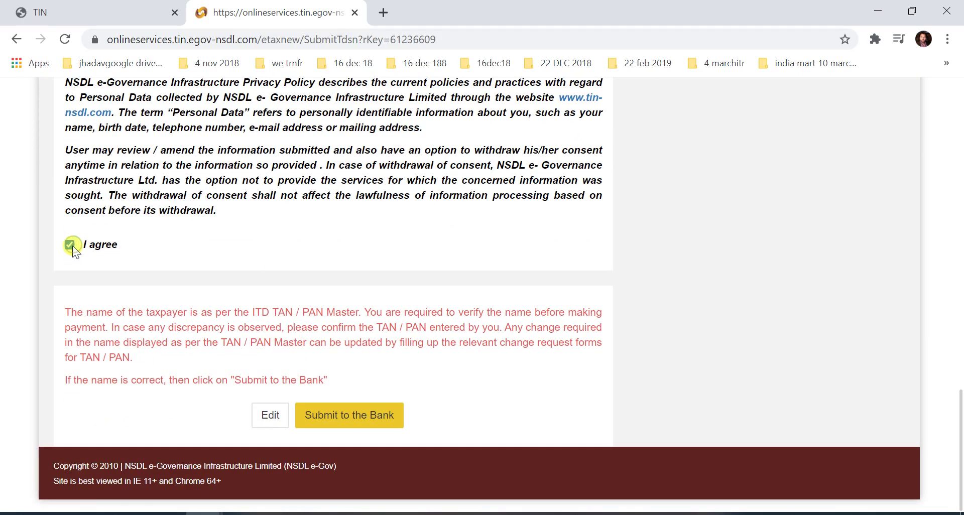
{"action": "left_click", "coordinate": [70, 245]}
Step: Submit the confirmed challan 281 to the bank
{"action": "scroll", "coordinate": [177, 255], "scroll_direction": "up", "scroll_amount": 3}
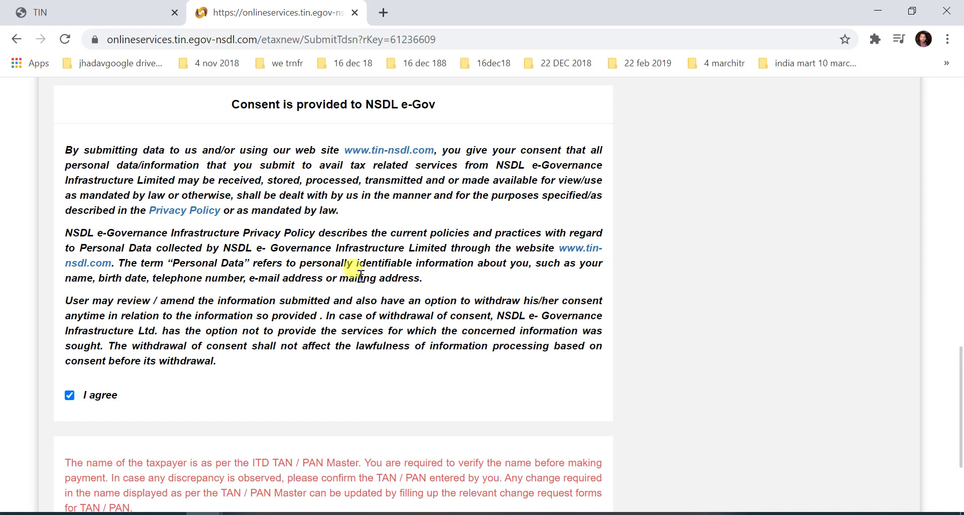
{"action": "scroll", "coordinate": [359, 276], "scroll_direction": "down", "scroll_amount": 3}
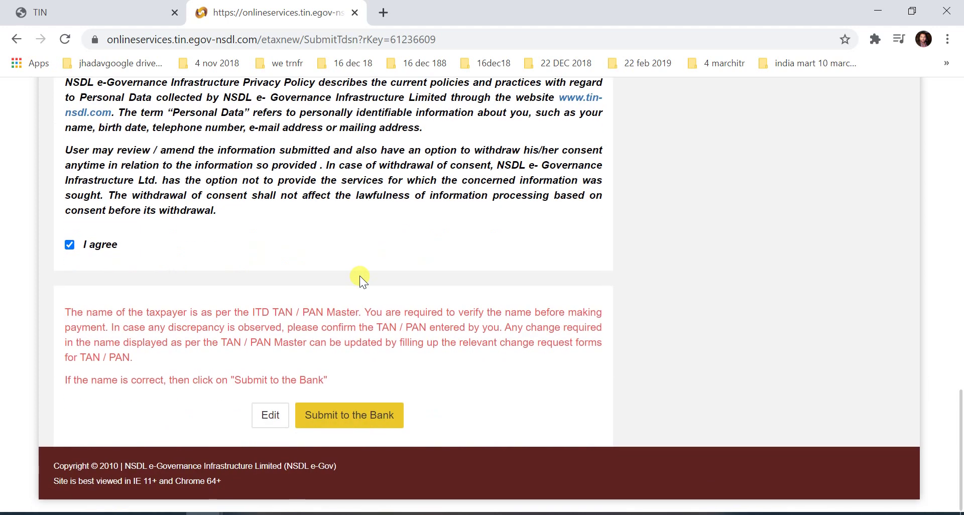
{"action": "left_click", "coordinate": [360, 419]}
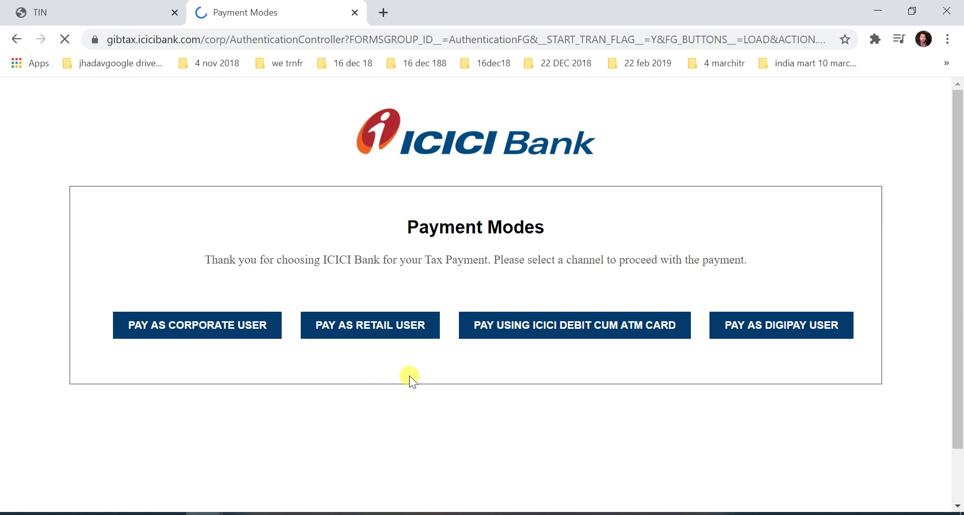
Step: Choose Pay as Retail User on ICICI's Payment Modes page and continue to login
{"action": "left_click", "coordinate": [397, 325]}
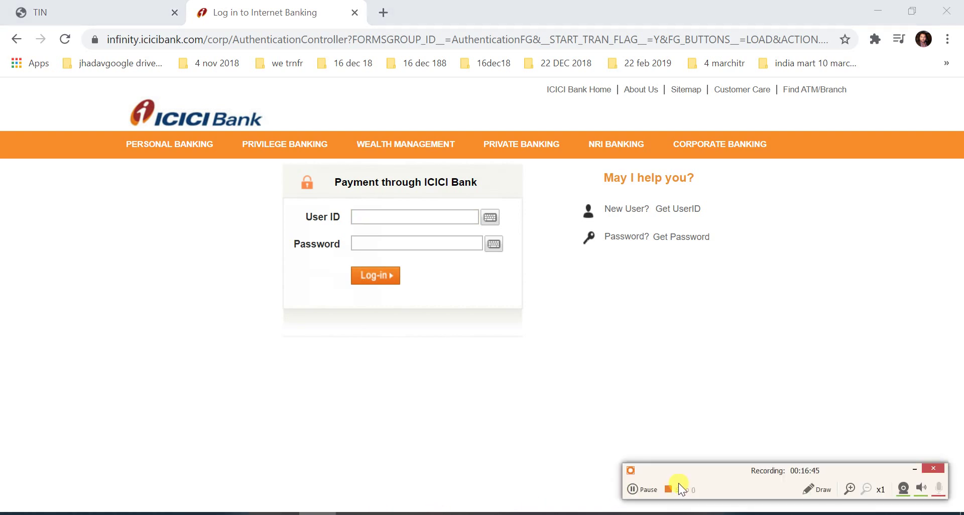
{"action": "left_click", "coordinate": [643, 487]}
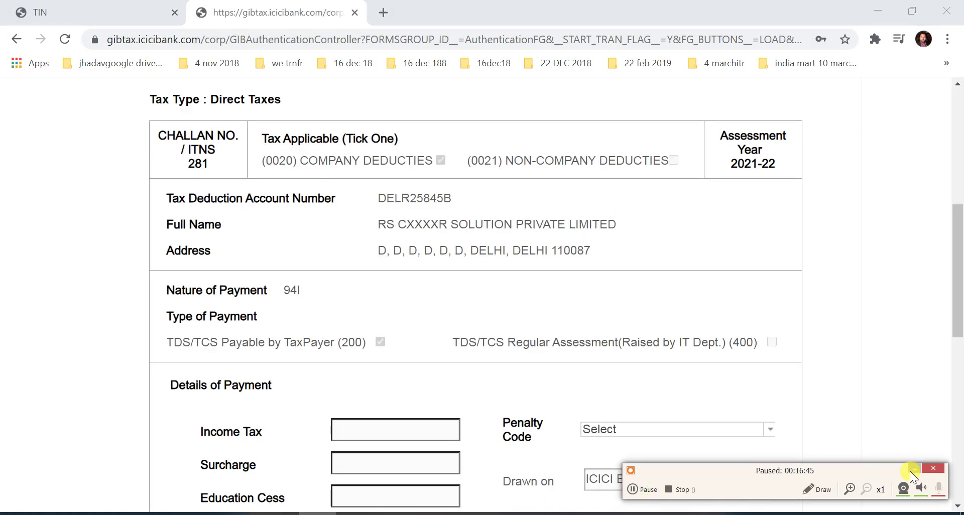
Step: Check the prefilled taxpayer name and TAN, then scroll to Details of Payment
{"action": "left_click", "coordinate": [911, 469]}
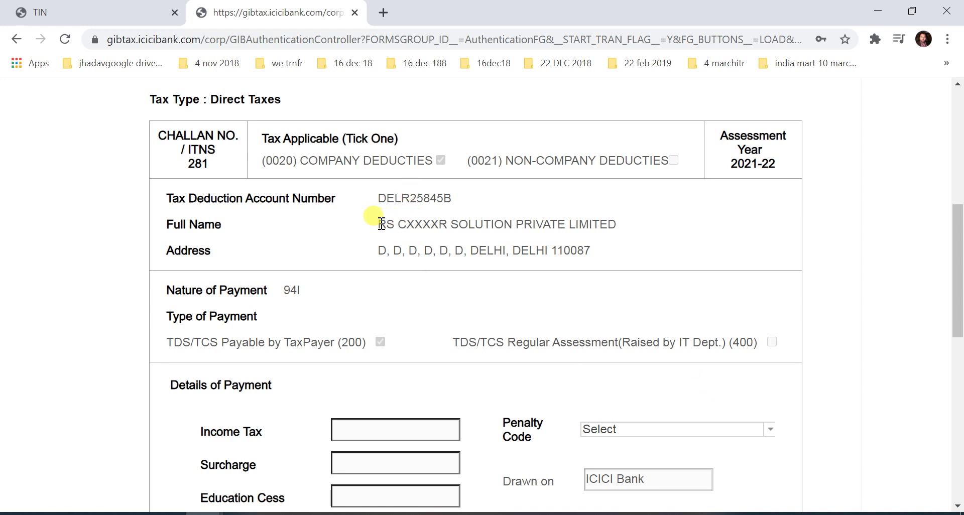
{"action": "left_click_drag", "start_coordinate": [377, 224], "coordinate": [627, 224]}
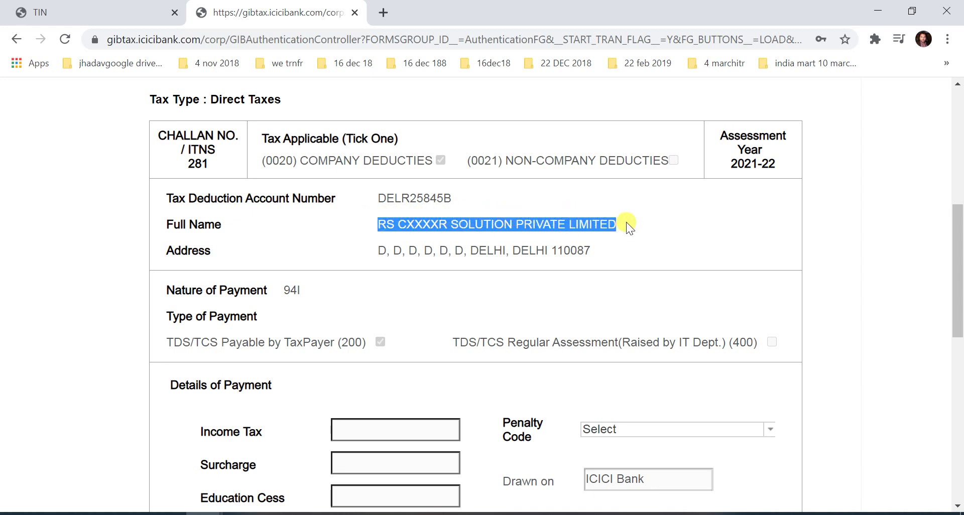
{"action": "left_click_drag", "start_coordinate": [384, 198], "coordinate": [451, 196]}
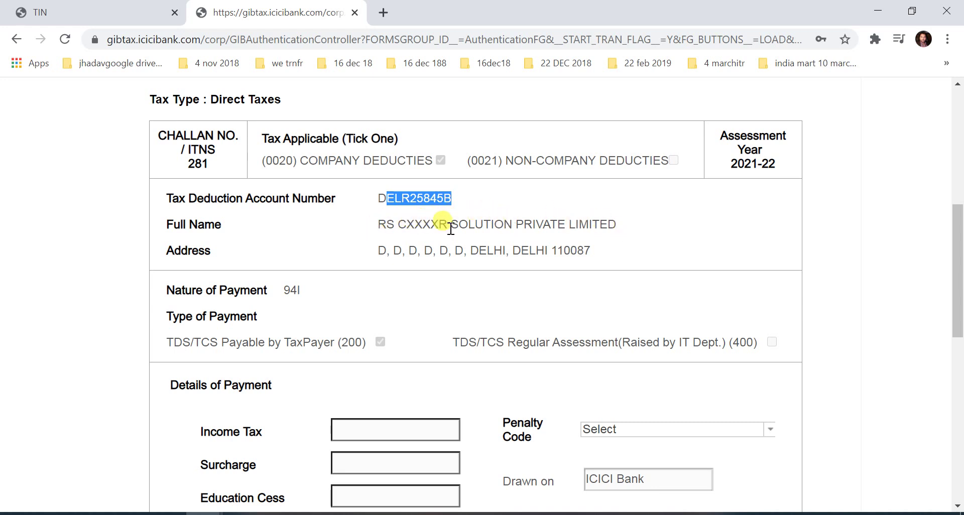
{"action": "left_click_drag", "start_coordinate": [378, 223], "coordinate": [640, 227]}
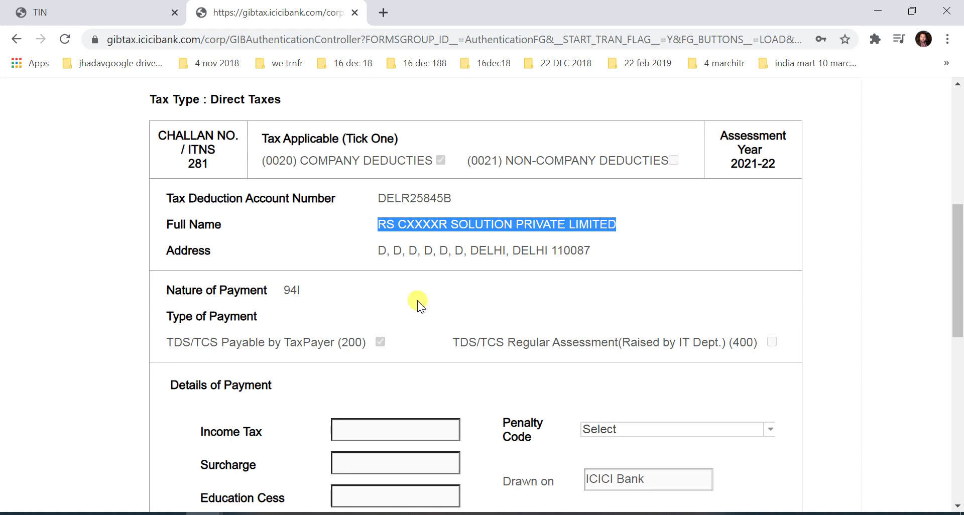
{"action": "scroll", "coordinate": [421, 301], "scroll_direction": "down", "scroll_amount": 3}
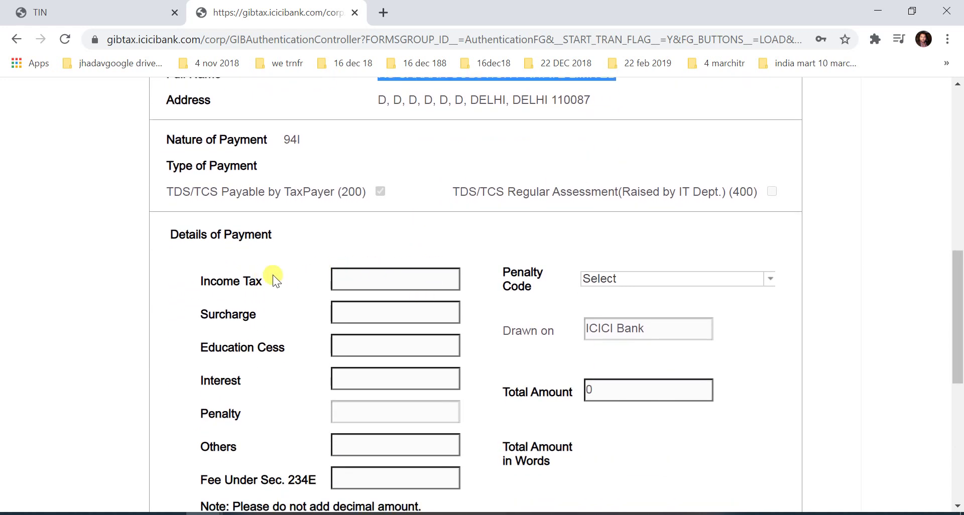
Step: Enter 3000 as the Income Tax amount on the ICICI challan form
{"action": "left_click", "coordinate": [382, 273]}
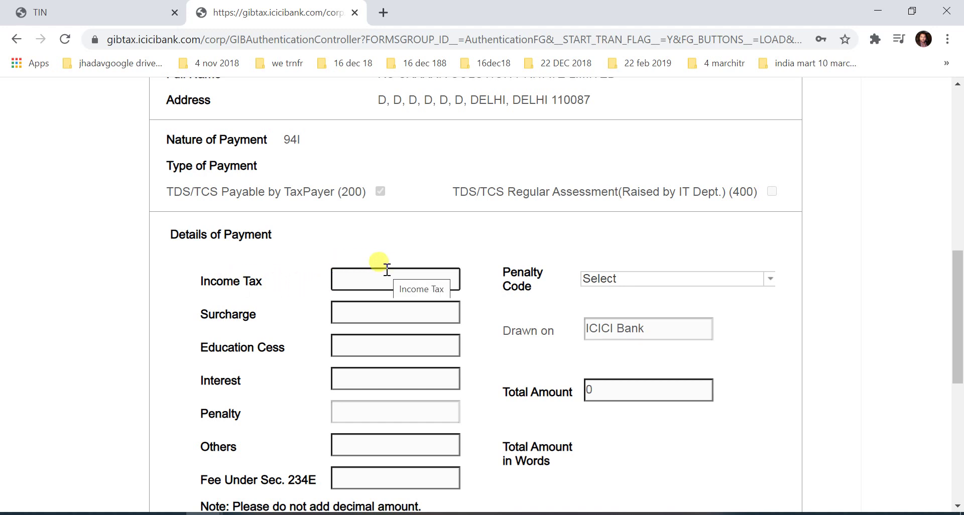
{"action": "type", "text": "3"}
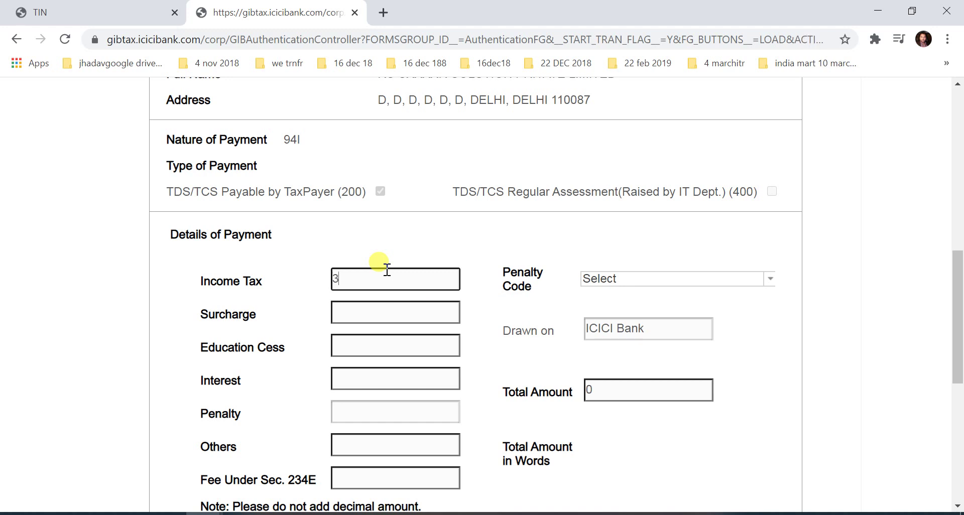
{"action": "type", "text": "000"}
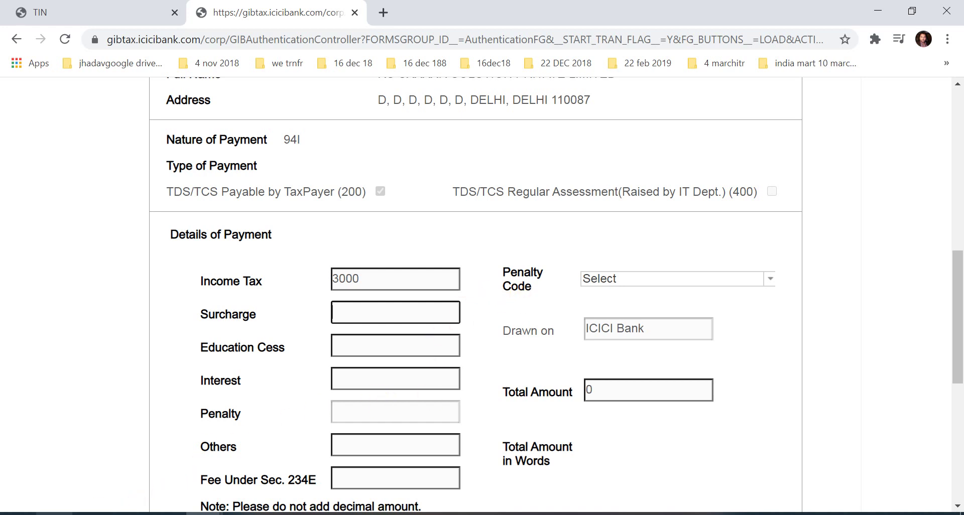
{"action": "left_click", "coordinate": [134, 512]}
Step: Search Windows for 'tds challan' and open the Jan 2018 salary TDS challan PDF
{"action": "type", "text": "t"}
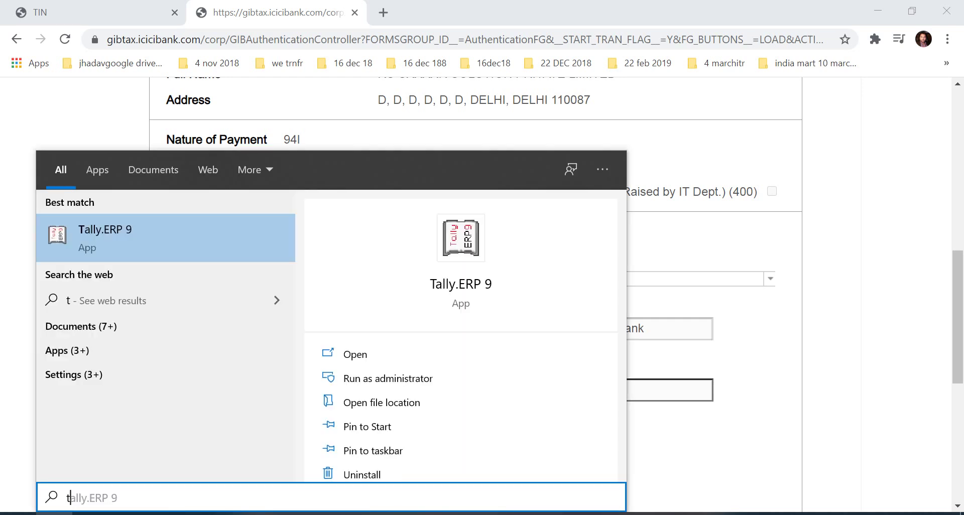
{"action": "type", "text": "ds c"}
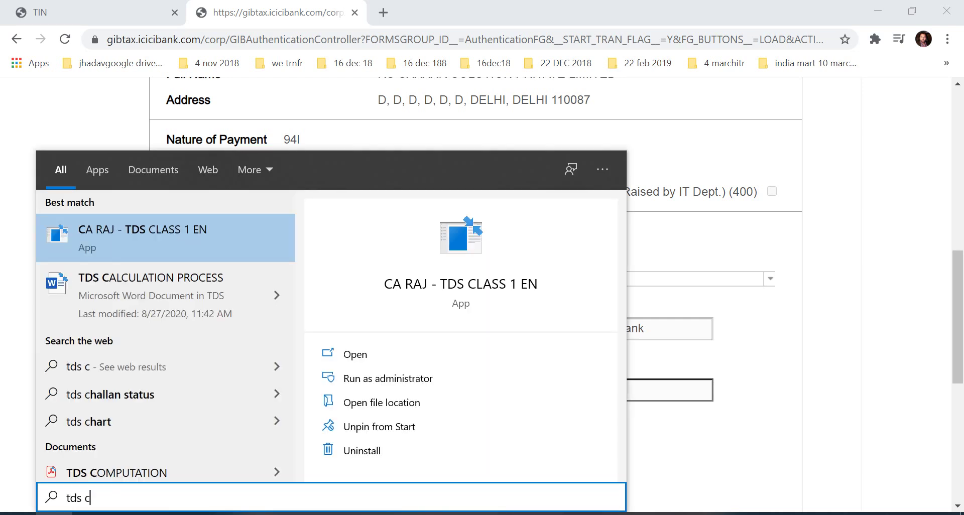
{"action": "type", "text": "ha"}
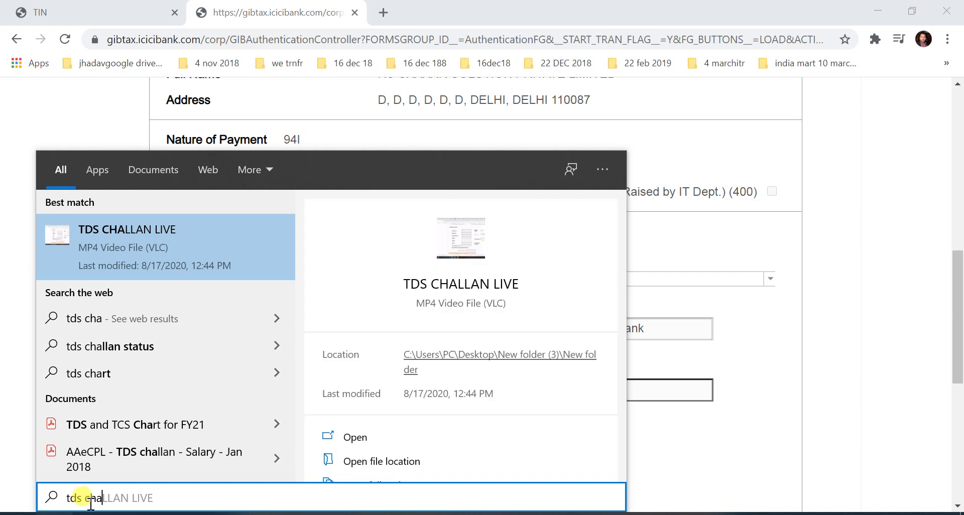
{"action": "type", "text": "las"}
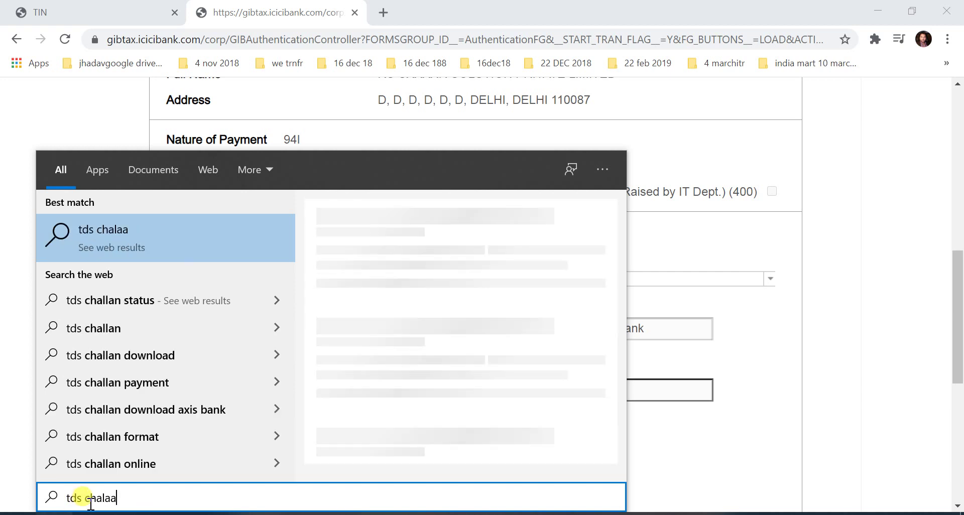
{"action": "key", "text": "BackSpace"}
{"action": "key", "text": "BackSpace"}
{"action": "key", "text": "BackSpace"}
{"action": "type", "text": "lla"}
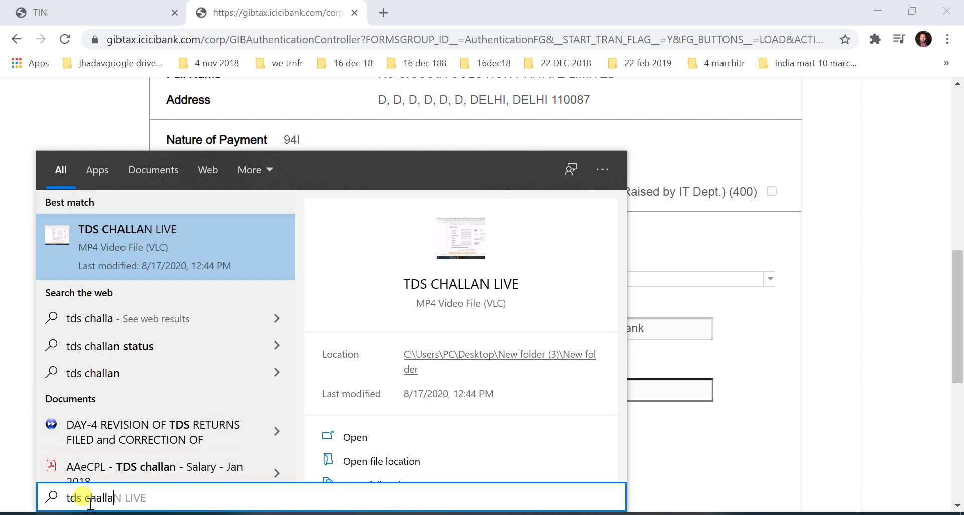
{"action": "key", "text": "Escape"}
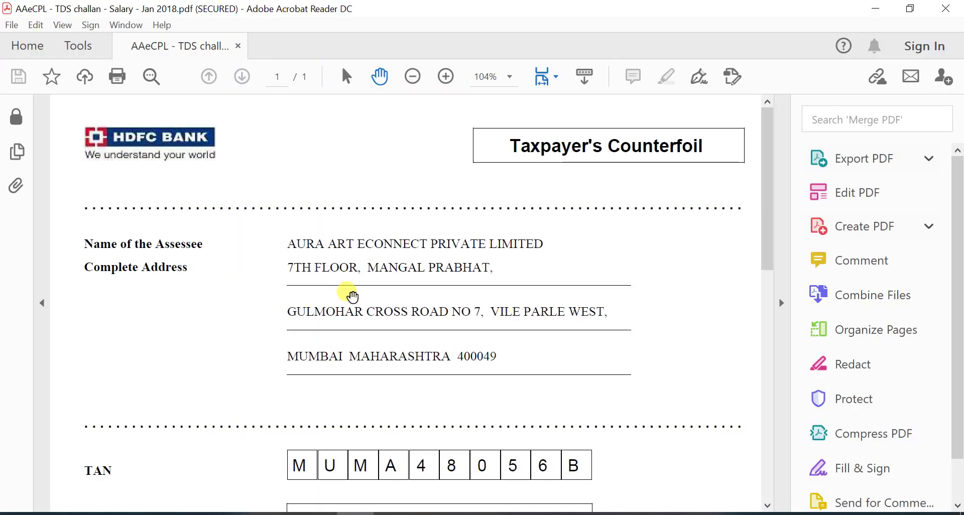
Step: Collapse Acrobat's Tools pane and scroll to the receipt's 3,000.00 tax total
{"action": "left_click", "coordinate": [781, 303]}
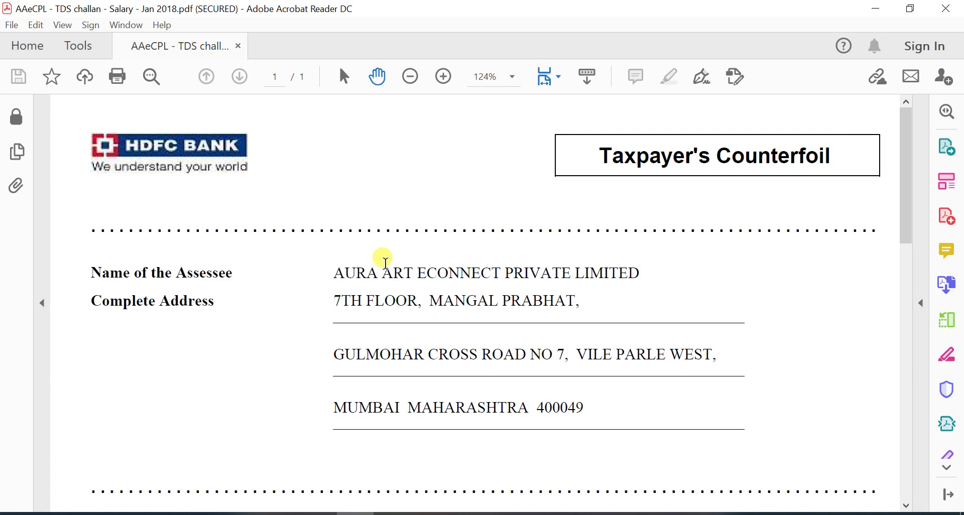
{"action": "scroll", "coordinate": [442, 261], "scroll_direction": "down", "scroll_amount": 3}
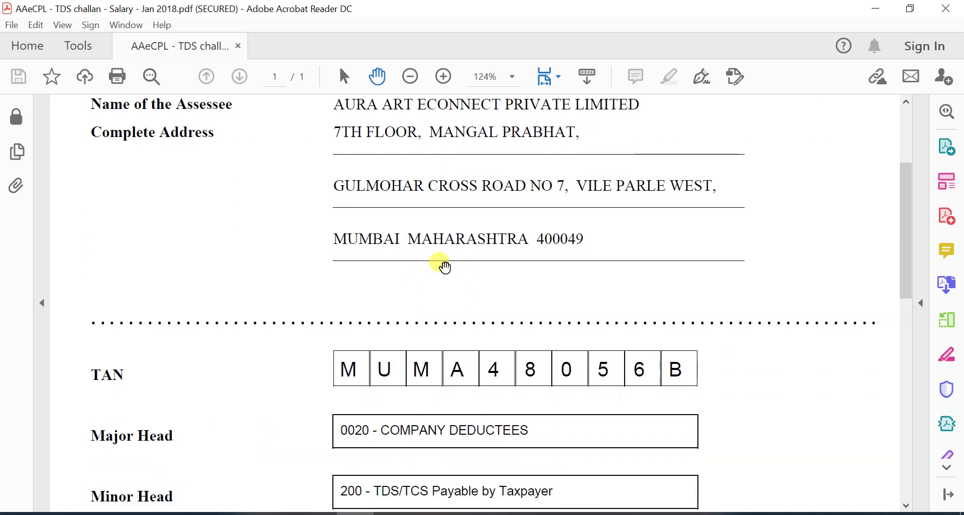
{"action": "scroll", "coordinate": [445, 268], "scroll_direction": "down", "scroll_amount": 9}
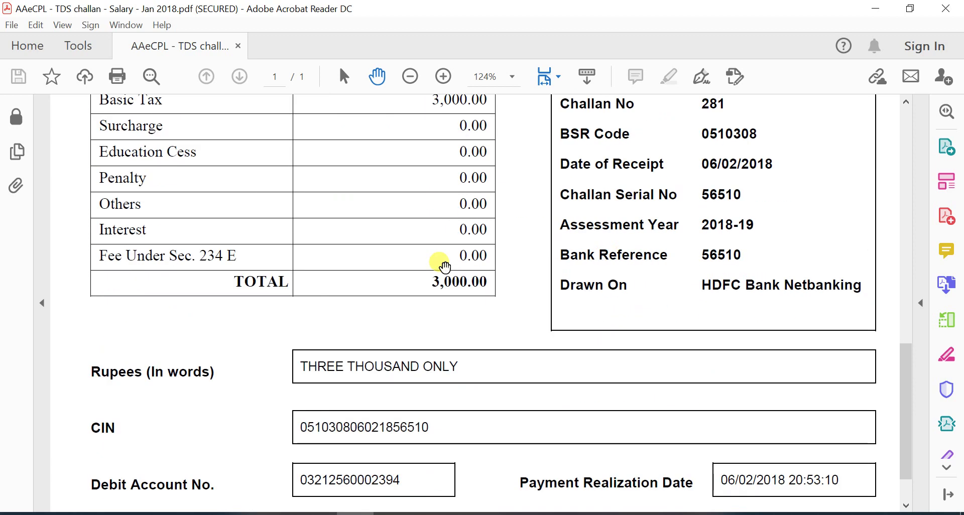
{"action": "scroll", "coordinate": [445, 268], "scroll_direction": "down", "scroll_amount": 1}
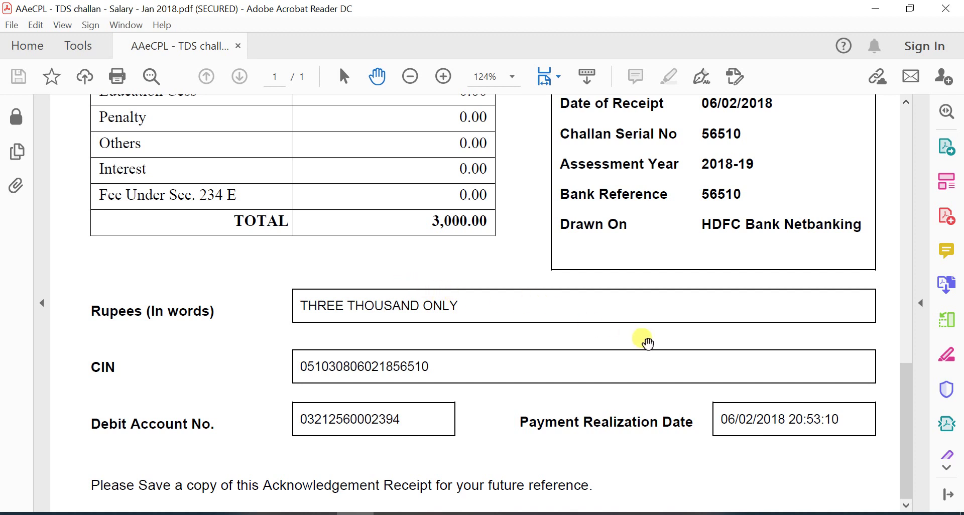
{"action": "scroll", "coordinate": [646, 339], "scroll_direction": "up", "scroll_amount": 3}
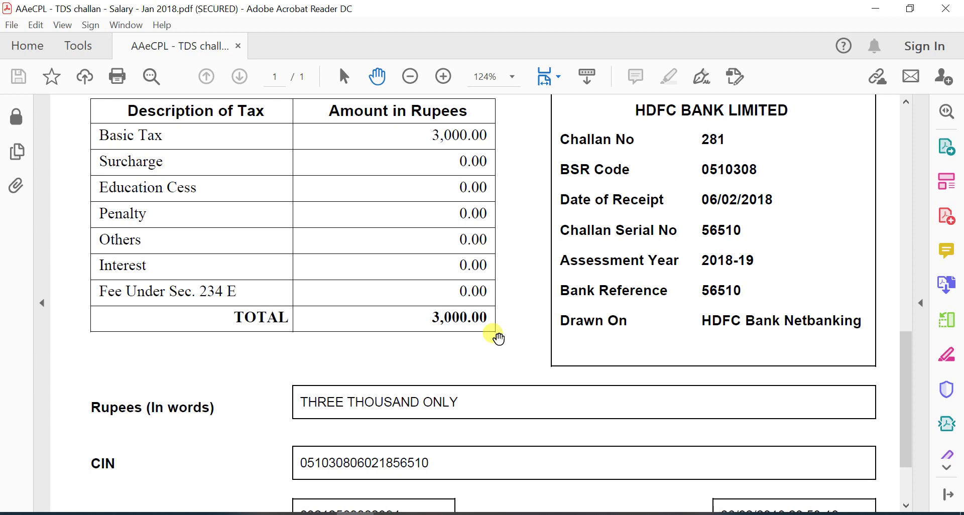
Step: Minimize Acrobat and Chrome, then refresh the desktop
{"action": "left_click", "coordinate": [874, 8]}
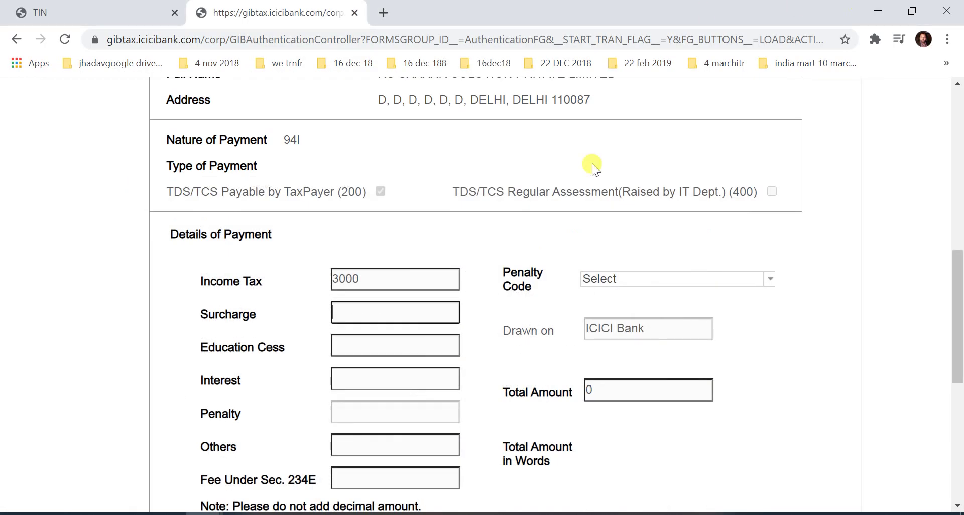
{"action": "left_click", "coordinate": [876, 11]}
{"action": "right_click", "coordinate": [559, 190]}
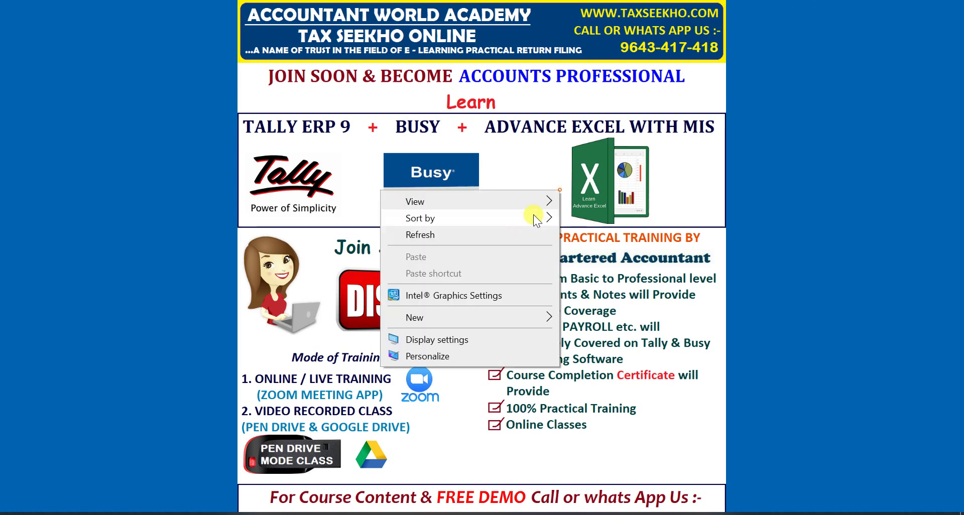
{"action": "left_click", "coordinate": [502, 231]}
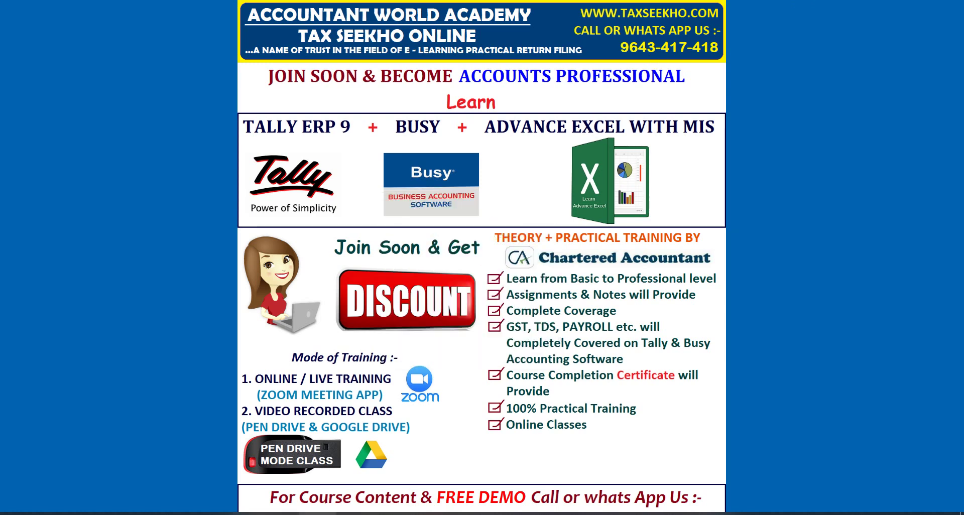
{"action": "left_click", "coordinate": [318, 514]}
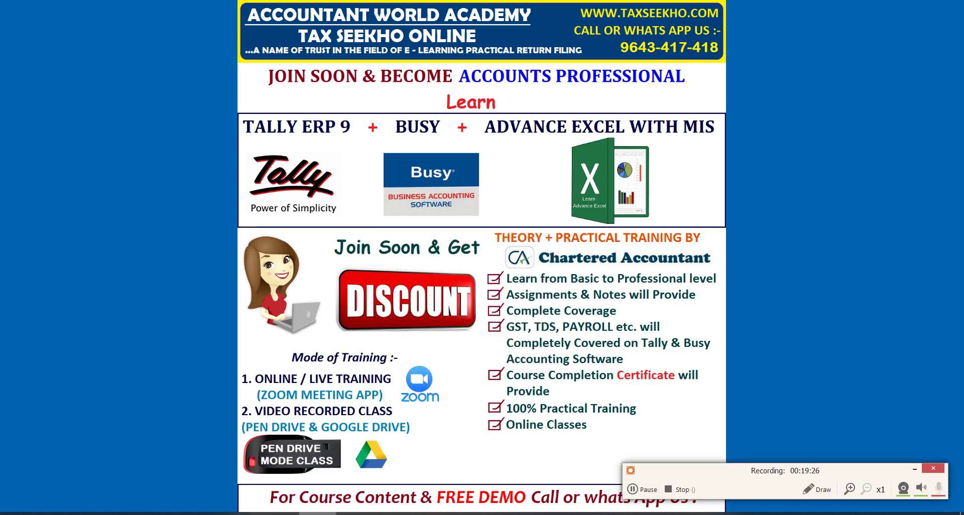